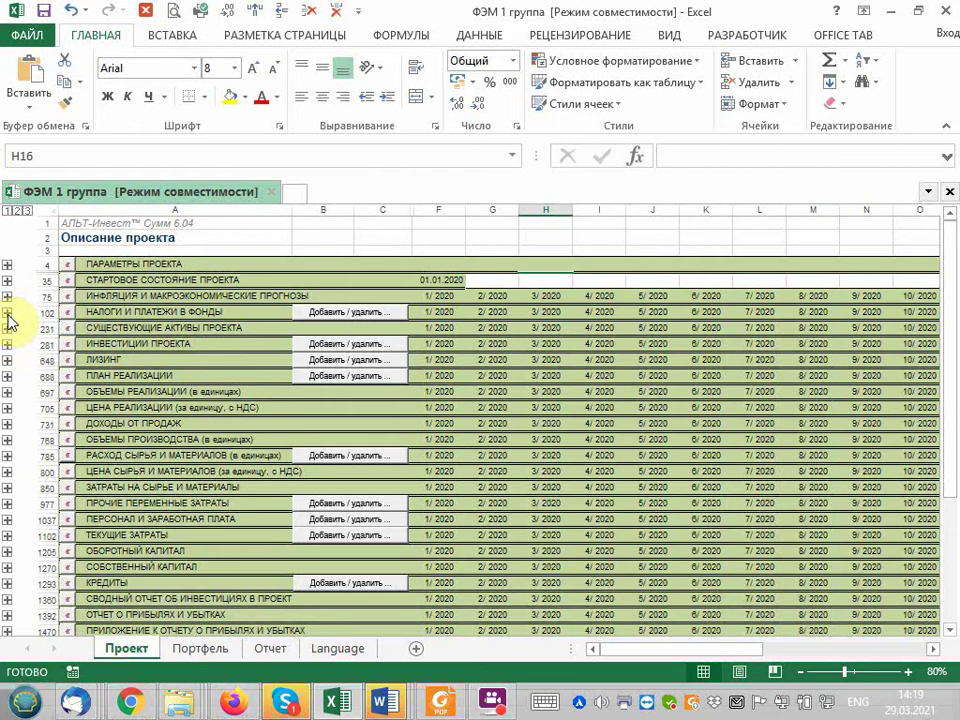
# - Expand the НАЛОГИ И ПЛАТЕЖИ В ФОНДЫ outline group at row 102, leaving existing assets collapsed
pyautogui.click(7, 328)
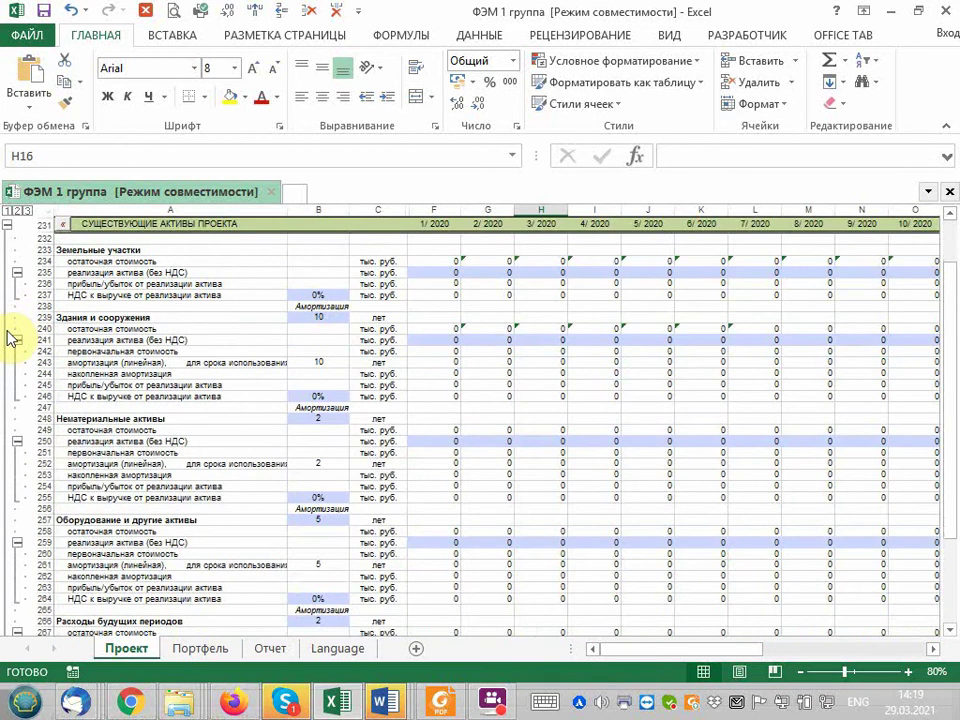
pyautogui.click(8, 227)
pyautogui.scroll(1, 26, 321)
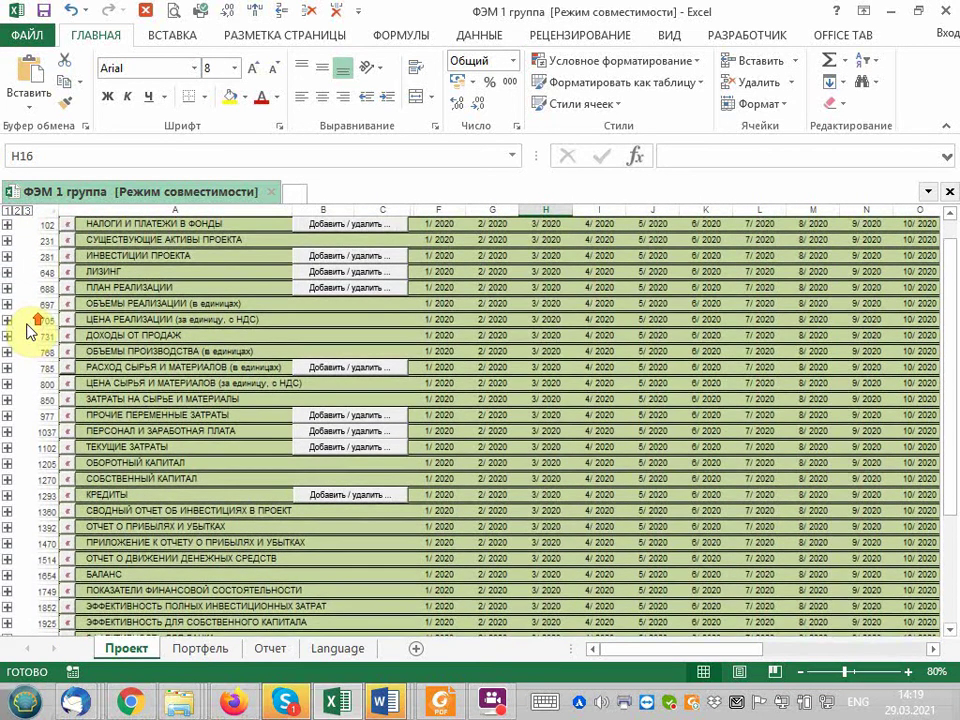
pyautogui.scroll(1, 15, 252)
pyautogui.click(8, 240)
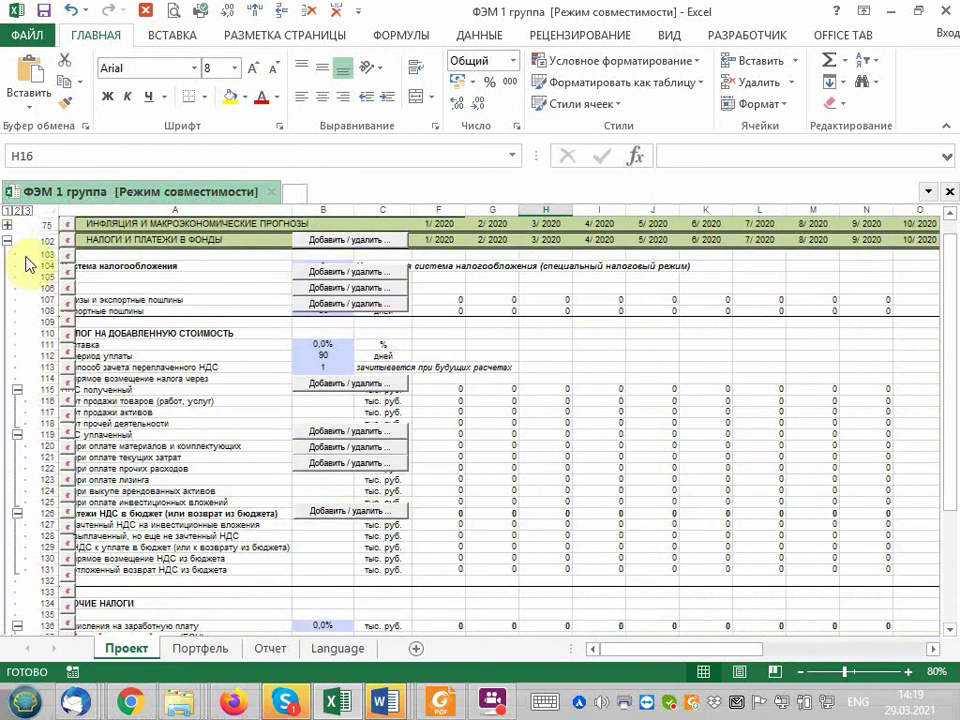
pyautogui.scroll(-1, 26, 257)
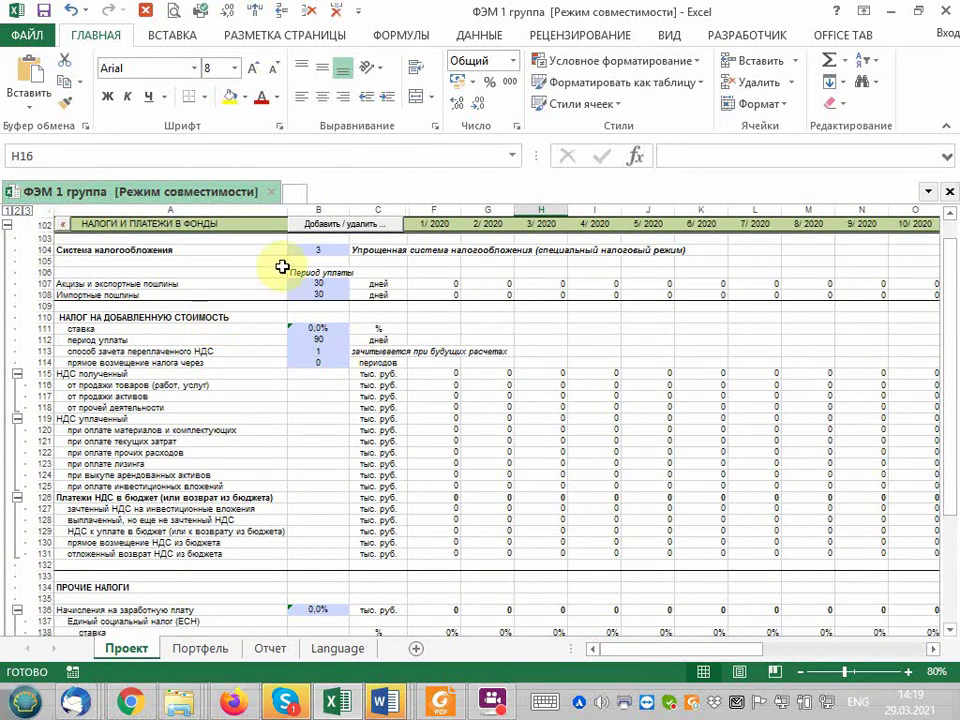
# - Keep tax system 3, the simplified regime, in B104's dropdown
pyautogui.click(317, 252)
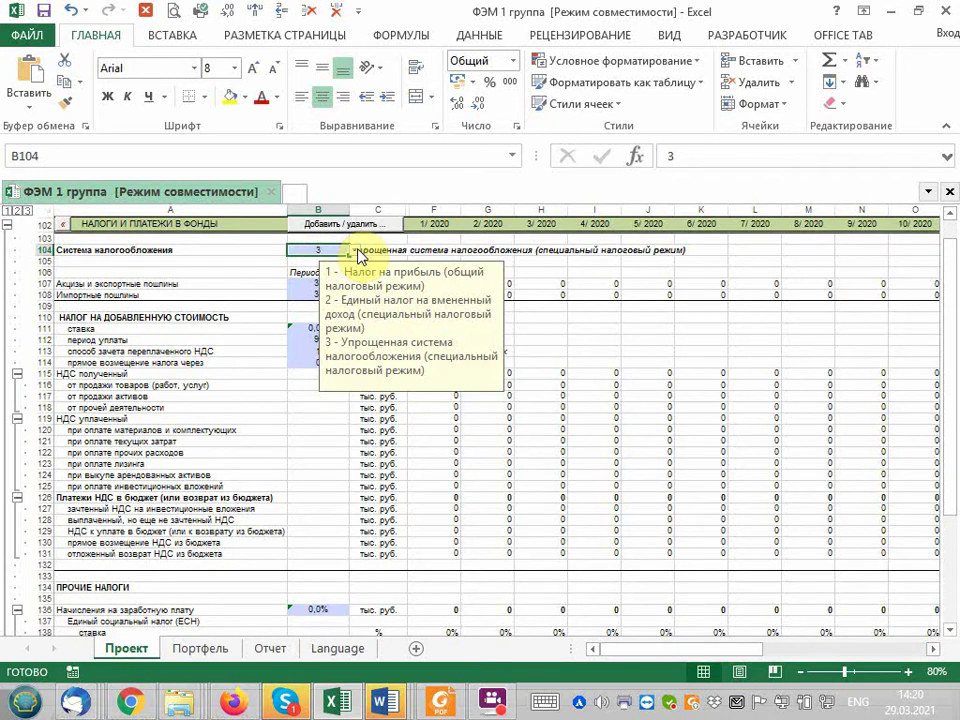
pyautogui.click(354, 250)
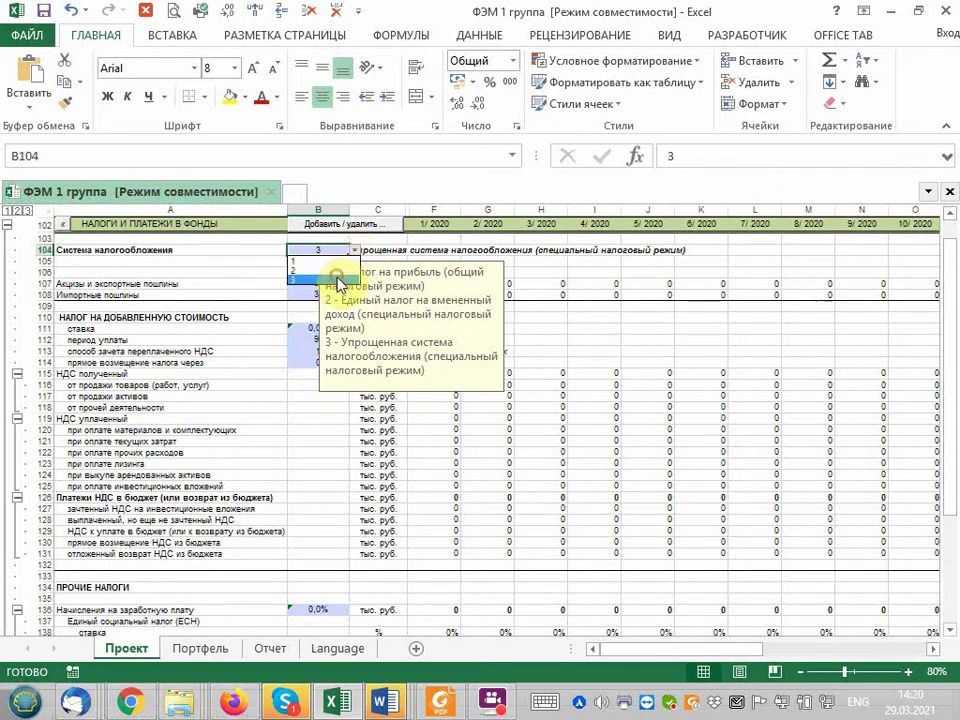
pyautogui.click(337, 280)
pyautogui.click(128, 412)
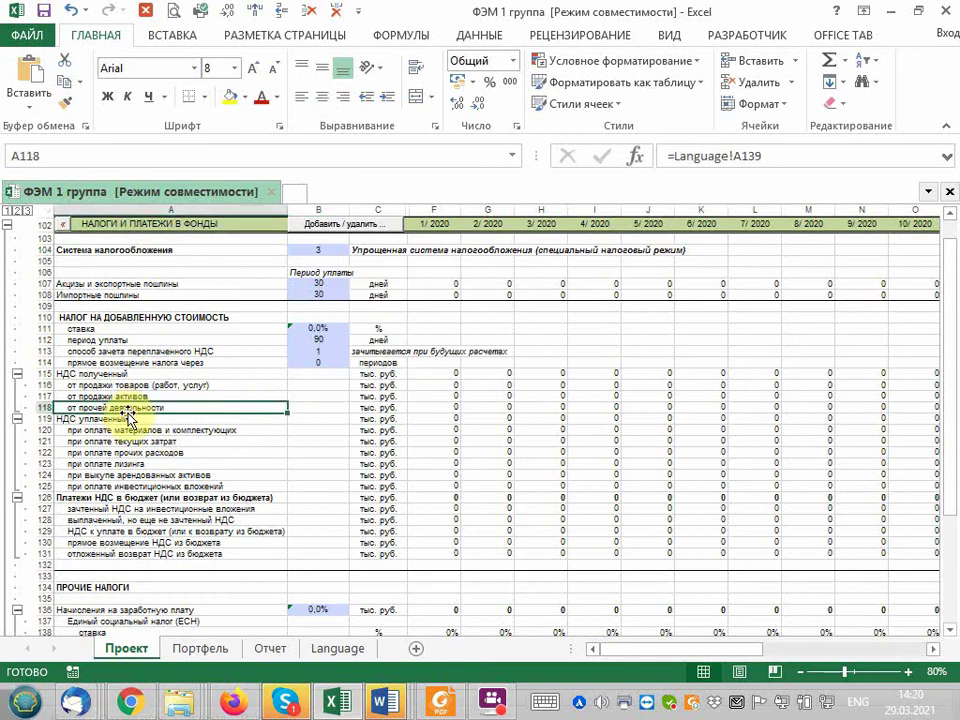
# - Scroll down to the УПРОЩЕННАЯ СИСТЕМА НАЛОГООБЛОЖЕНИЯ block around row 210
pyautogui.scroll(-2, 128, 412)
pyautogui.scroll(-1, 128, 414)
pyautogui.scroll(-4, 130, 418)
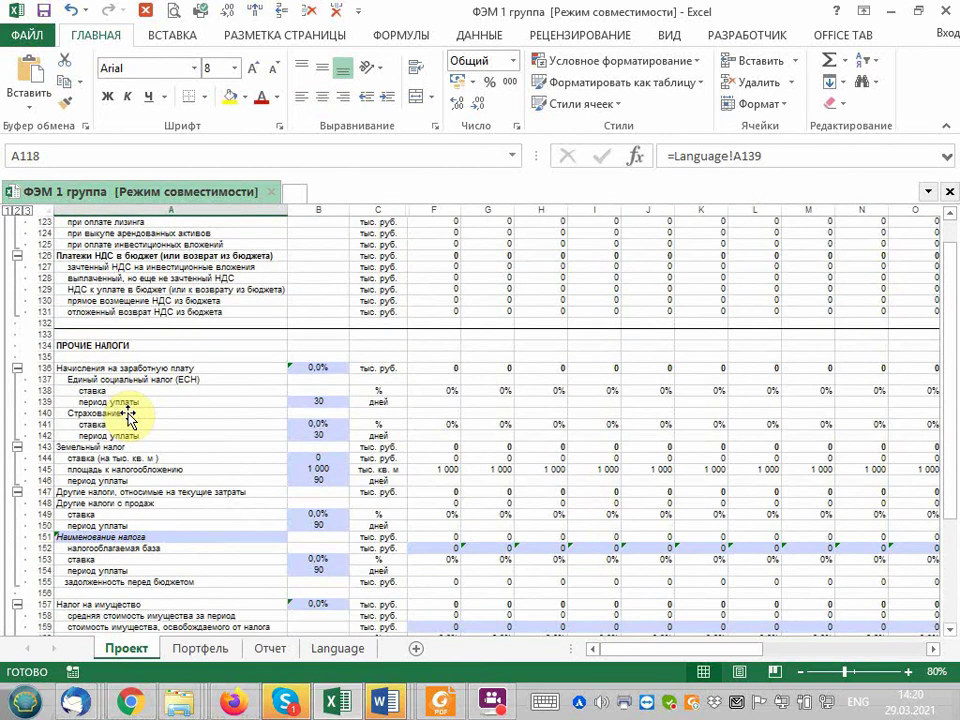
pyautogui.scroll(-1, 128, 415)
pyautogui.scroll(-3, 128, 415)
pyautogui.scroll(-1, 128, 415)
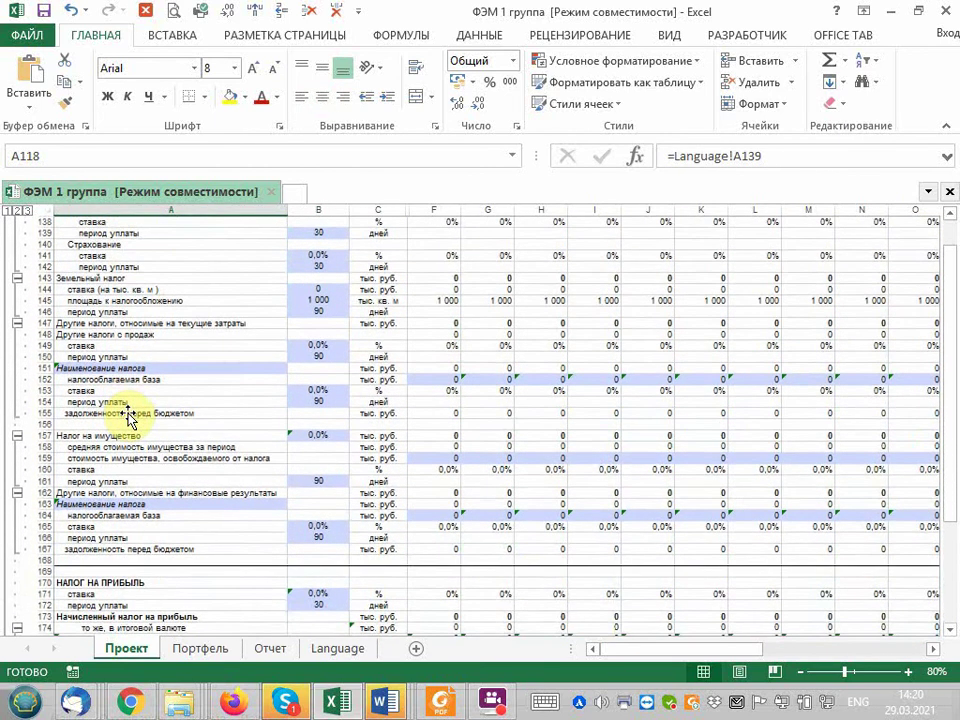
pyautogui.scroll(-3, 128, 415)
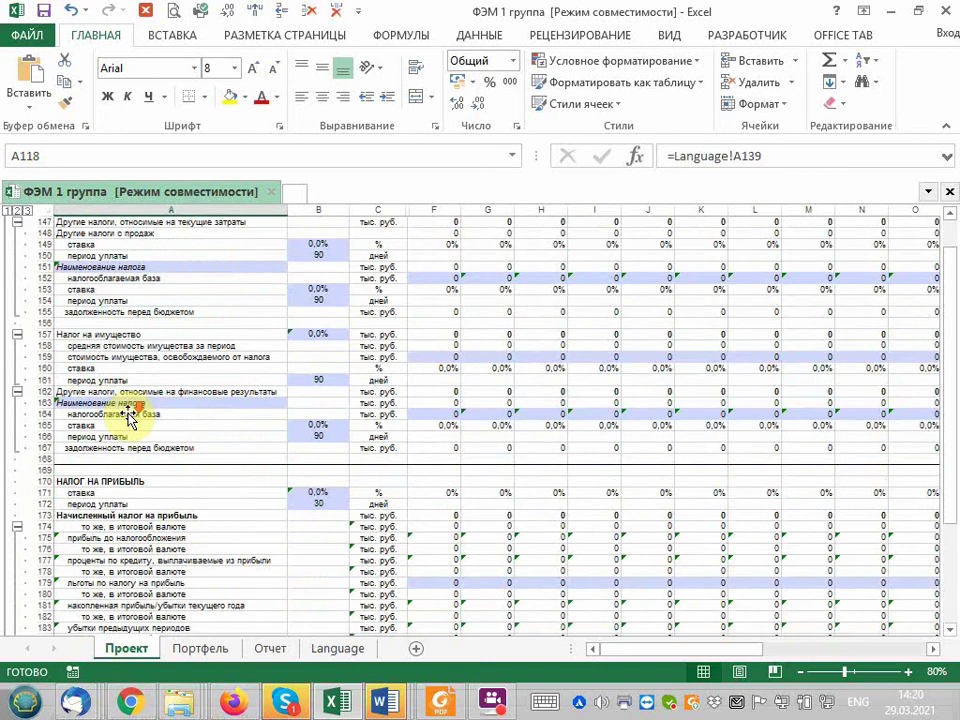
pyautogui.scroll(-6, 128, 415)
pyautogui.scroll(-4, 128, 415)
pyautogui.scroll(-2, 128, 418)
pyautogui.scroll(-4, 128, 420)
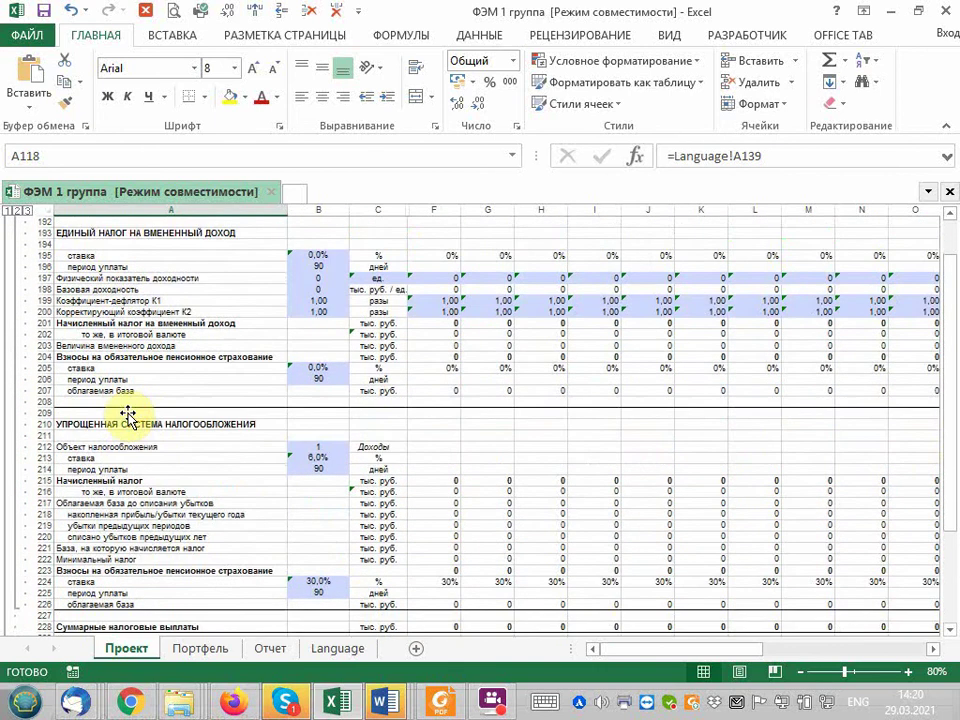
pyautogui.scroll(-1, 128, 420)
pyautogui.click(99, 390)
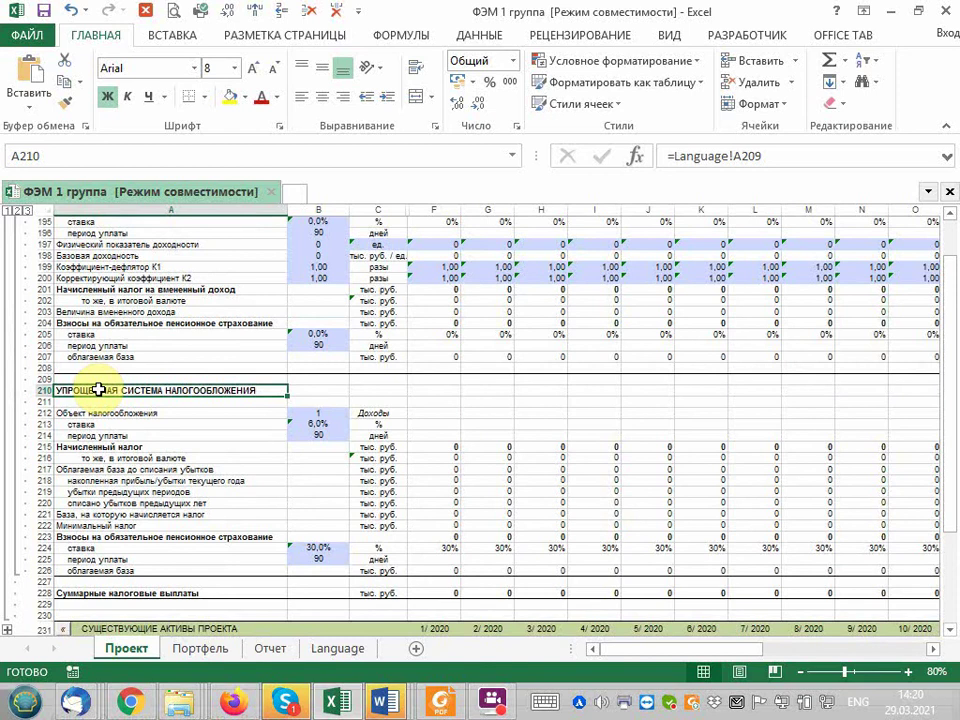
pyautogui.click(317, 414)
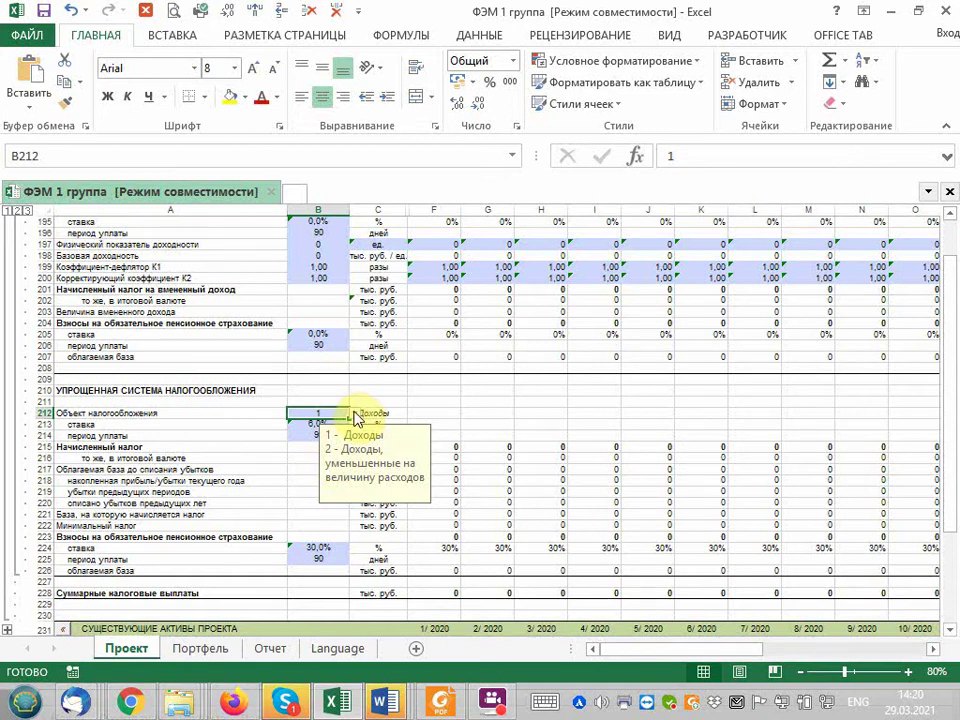
pyautogui.click(355, 415)
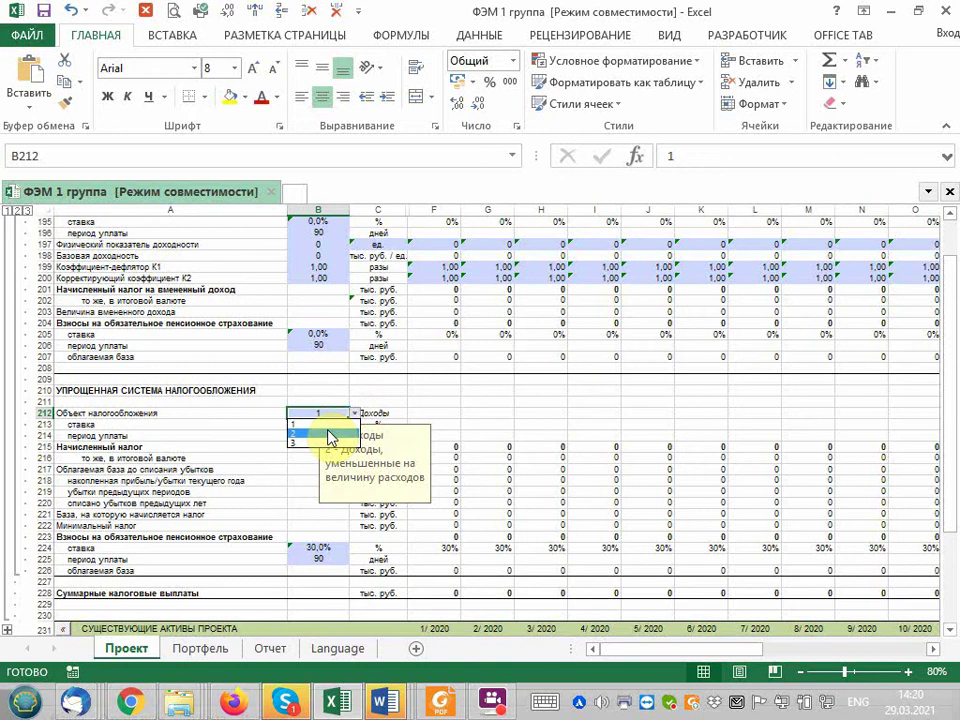
pyautogui.click(328, 433)
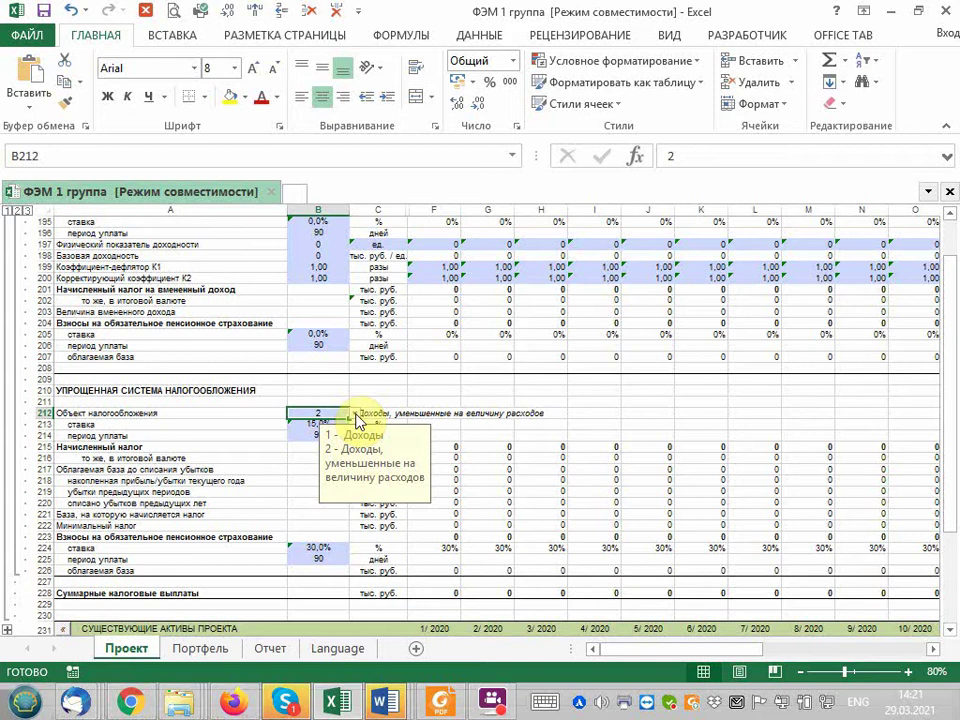
pyautogui.click(356, 415)
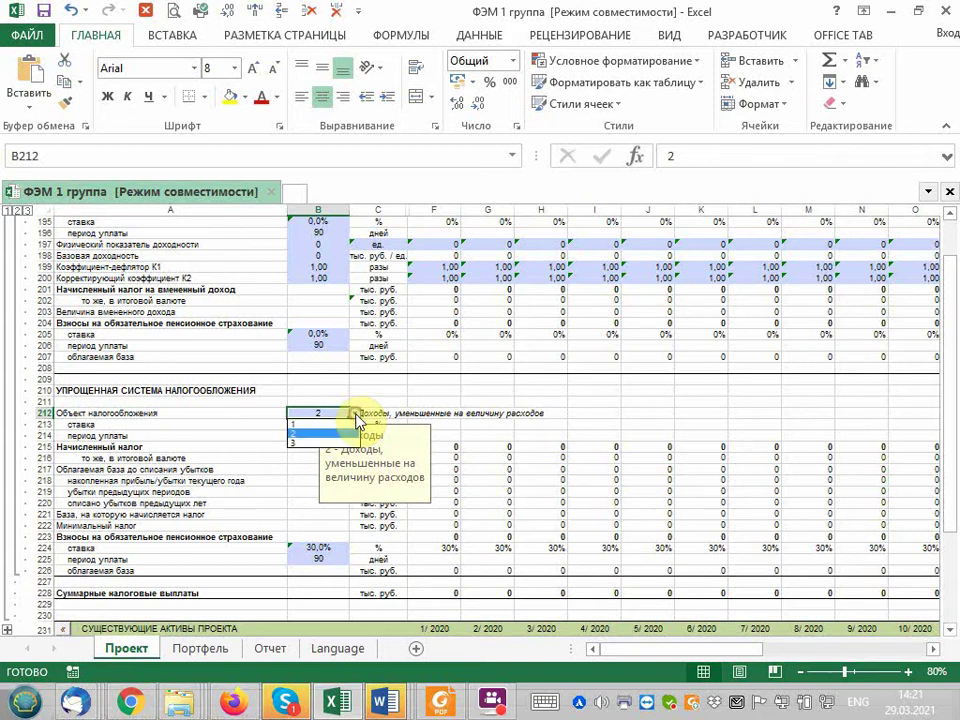
pyautogui.click(350, 441)
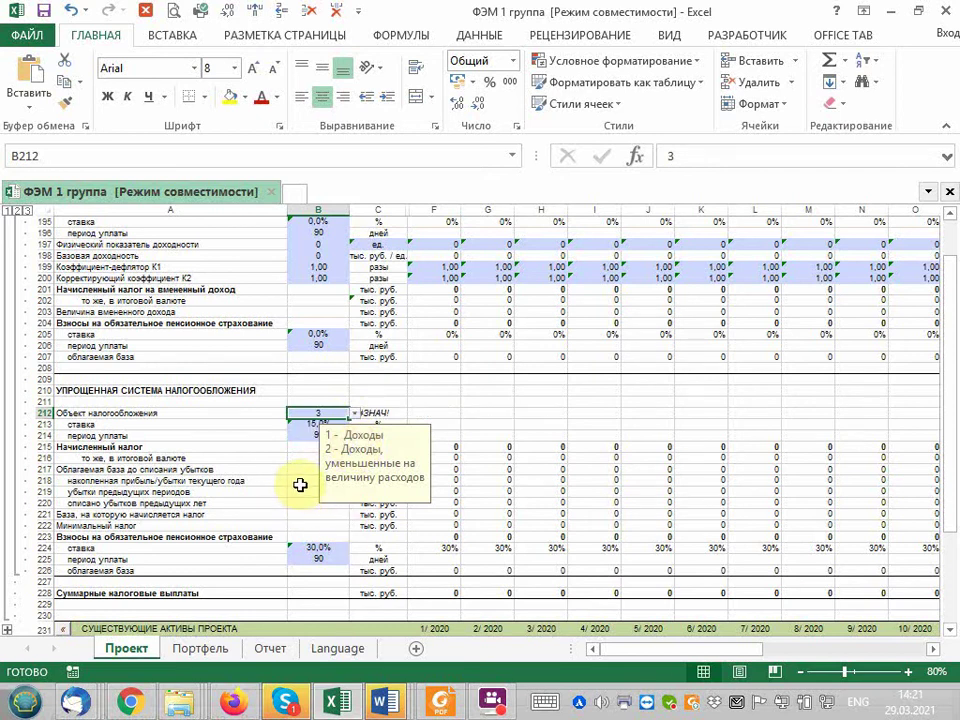
pyautogui.click(354, 412)
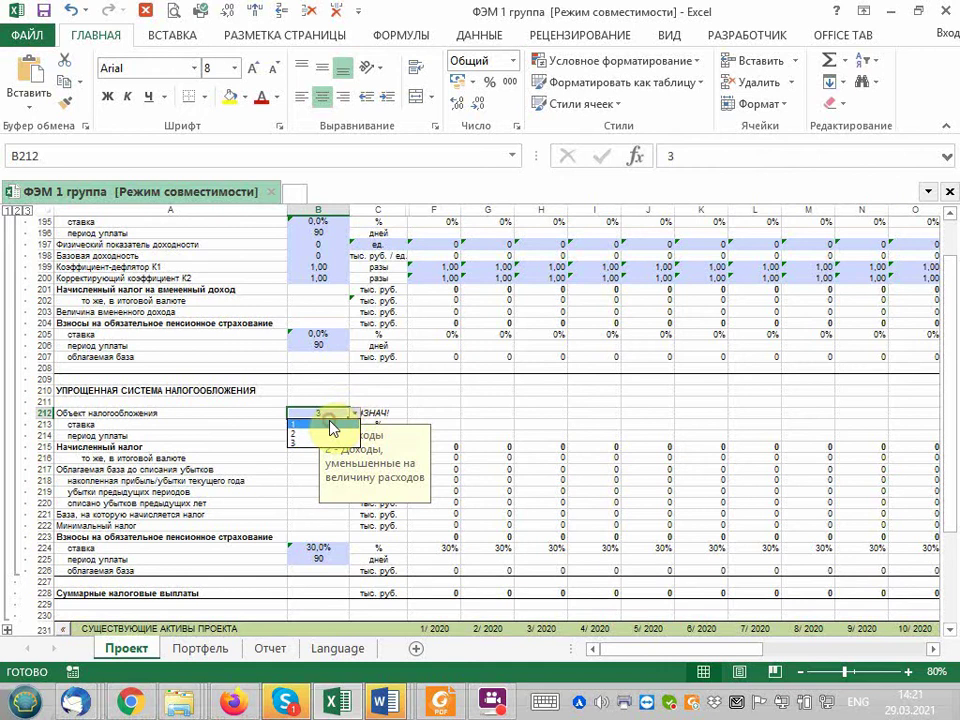
pyautogui.click(330, 422)
pyautogui.click(491, 414)
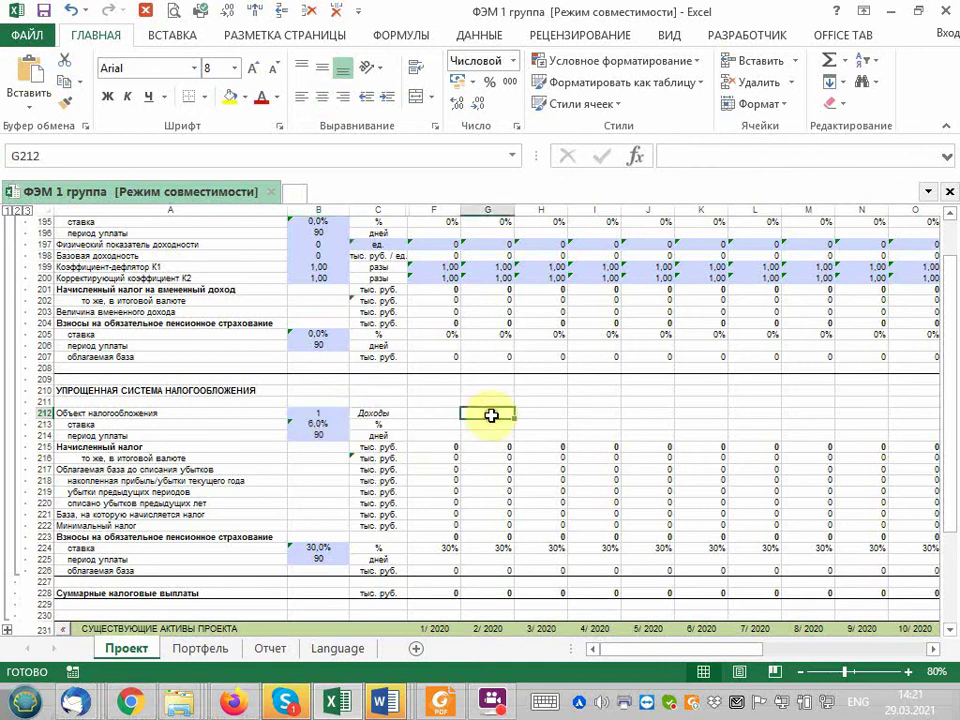
# - Select B213 and edit its formula =ЕСЛИ(B104=3;ЕСЛИ(B212=1;6%;15%);0%) in the formula bar
pyautogui.click(330, 425)
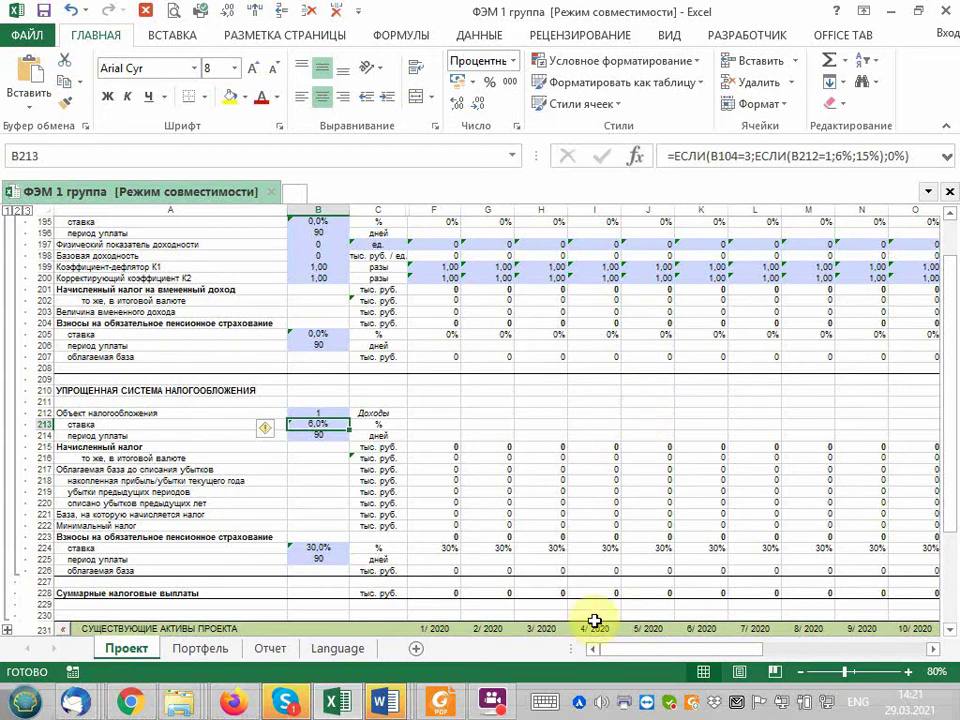
pyautogui.moveTo(497, 706)
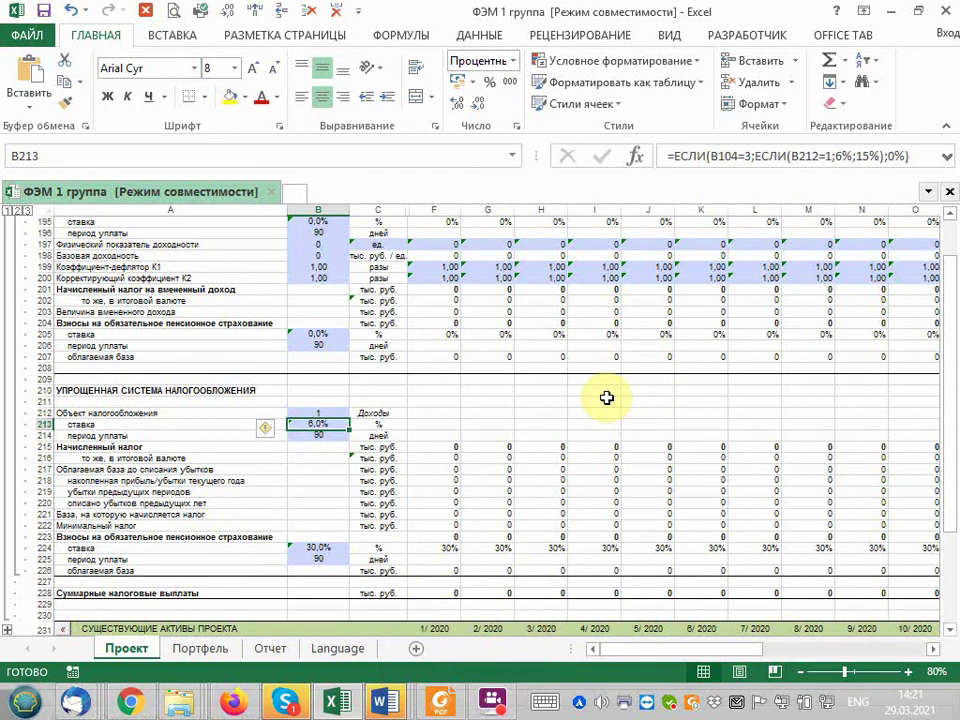
pyautogui.click(852, 156)
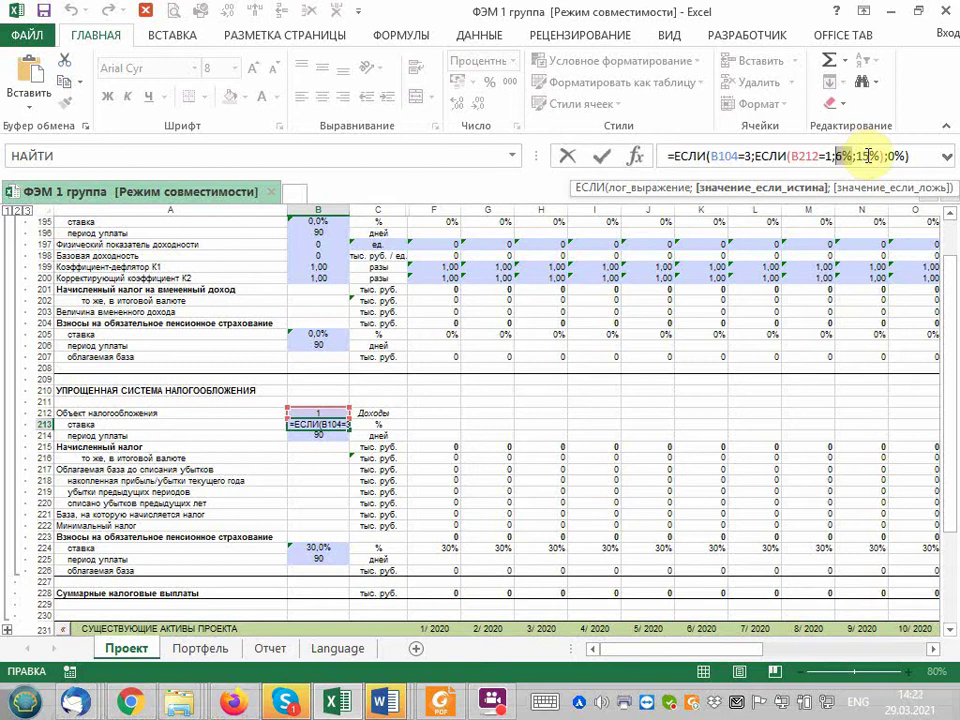
# - Commit B213 as =ЕСЛИ(B104=3;ЕСЛИ(B212=1;6%;15%);0%), giving a 6,0% rate
pyautogui.moveTo(863, 153)
pyautogui.mouseDown()
pyautogui.moveTo(847, 157)
pyautogui.moveTo(872, 155)
pyautogui.mouseUp()
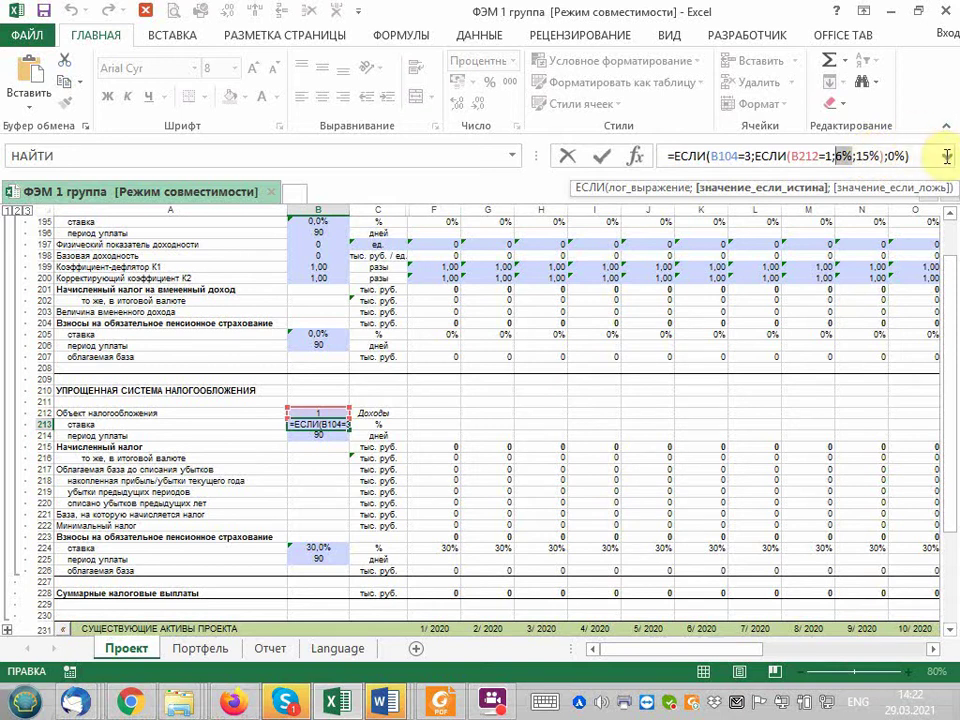
pyautogui.click(946, 157)
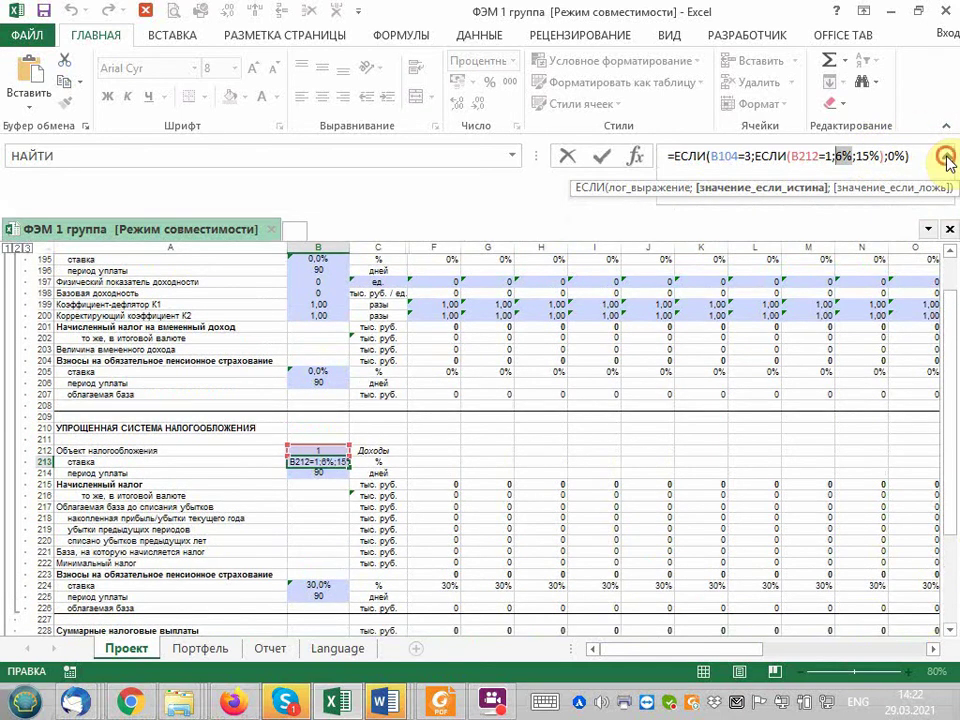
pyautogui.click(946, 157)
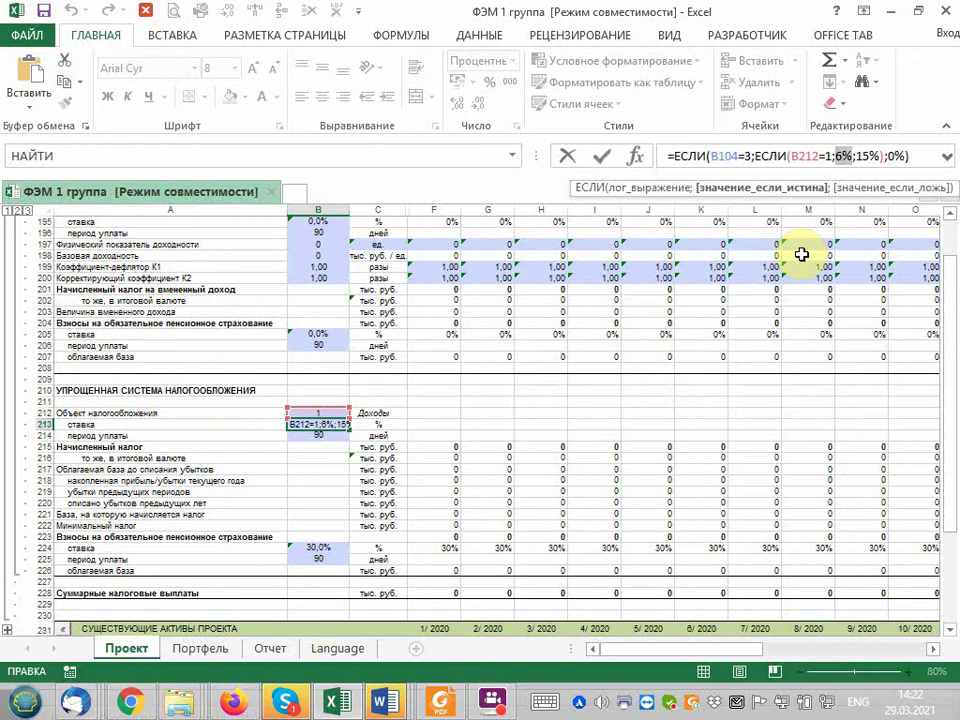
pyautogui.hotkey('ctrl', 'Return')
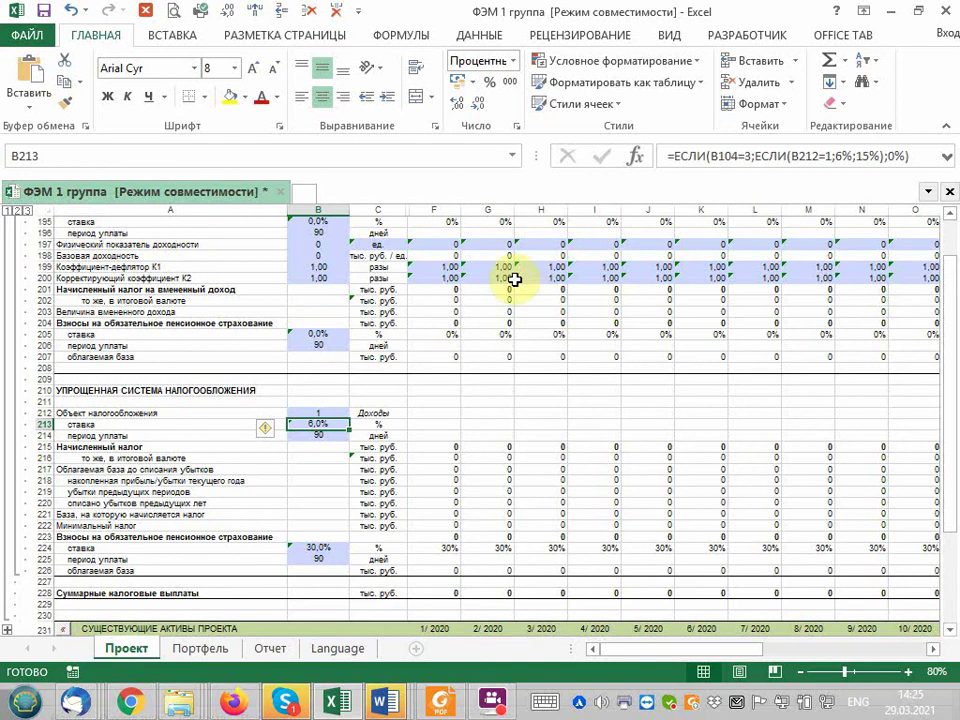
pyautogui.scroll(-1, 514, 280)
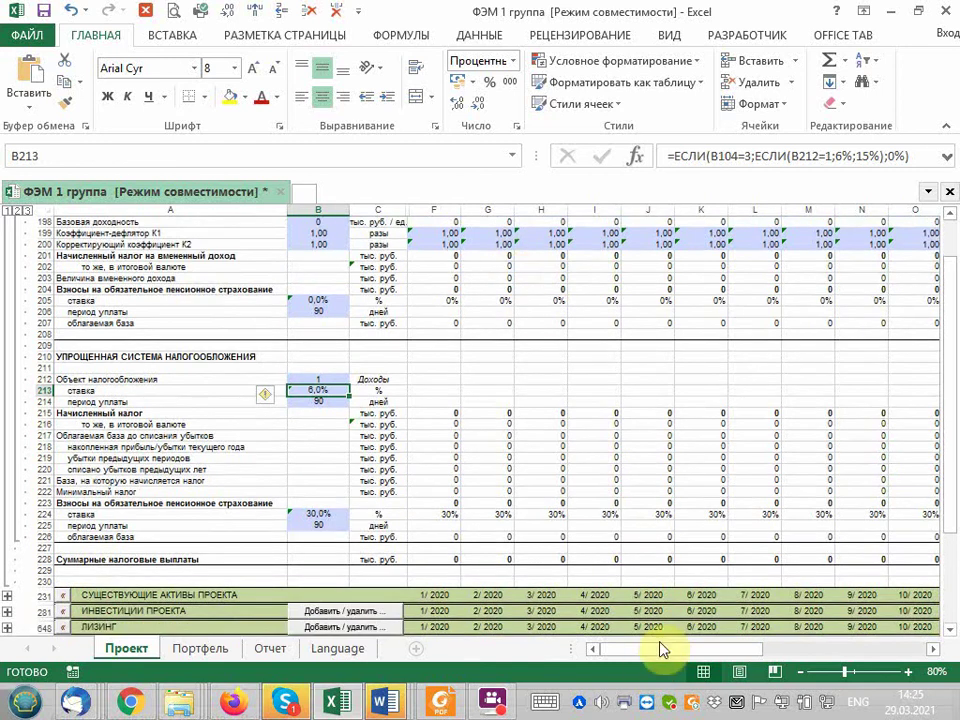
pyautogui.click(323, 515)
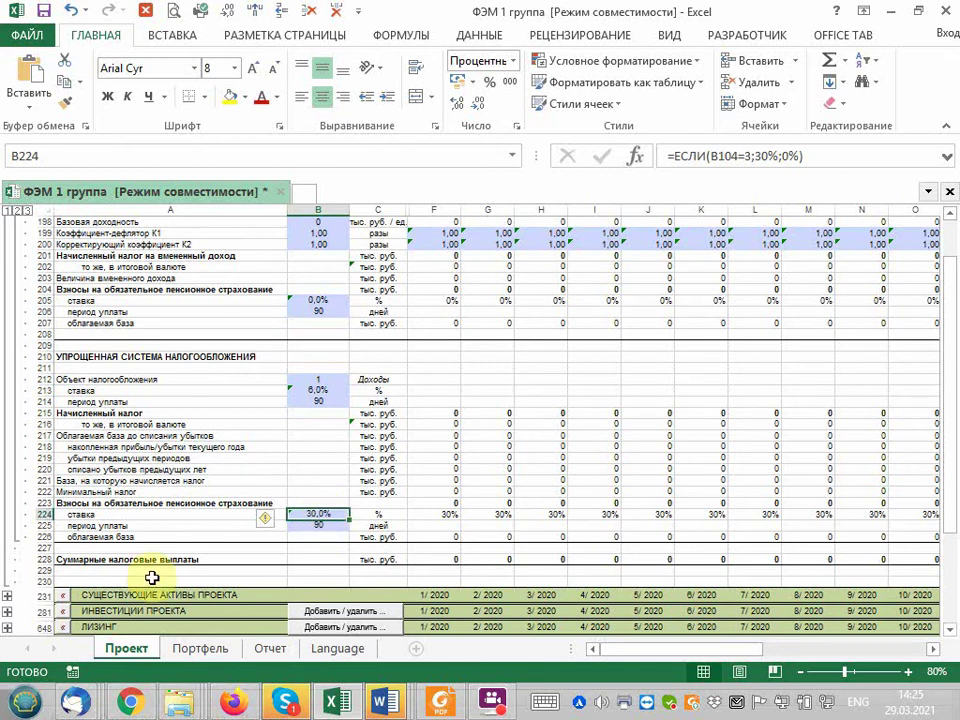
pyautogui.click(202, 507)
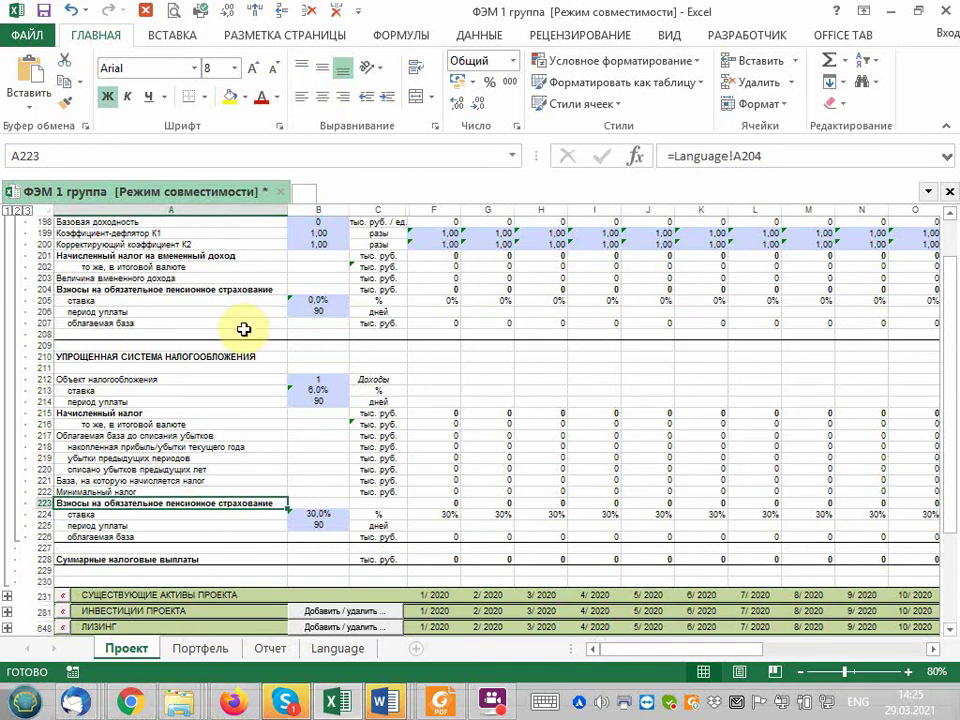
pyautogui.click(255, 290)
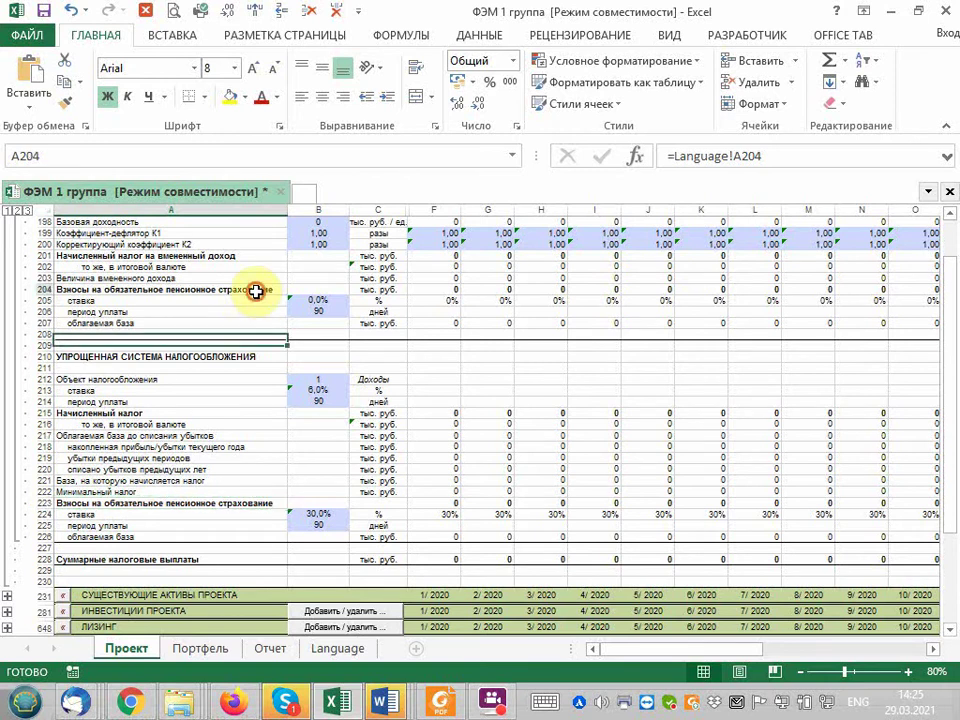
pyautogui.doubleClick(255, 290)
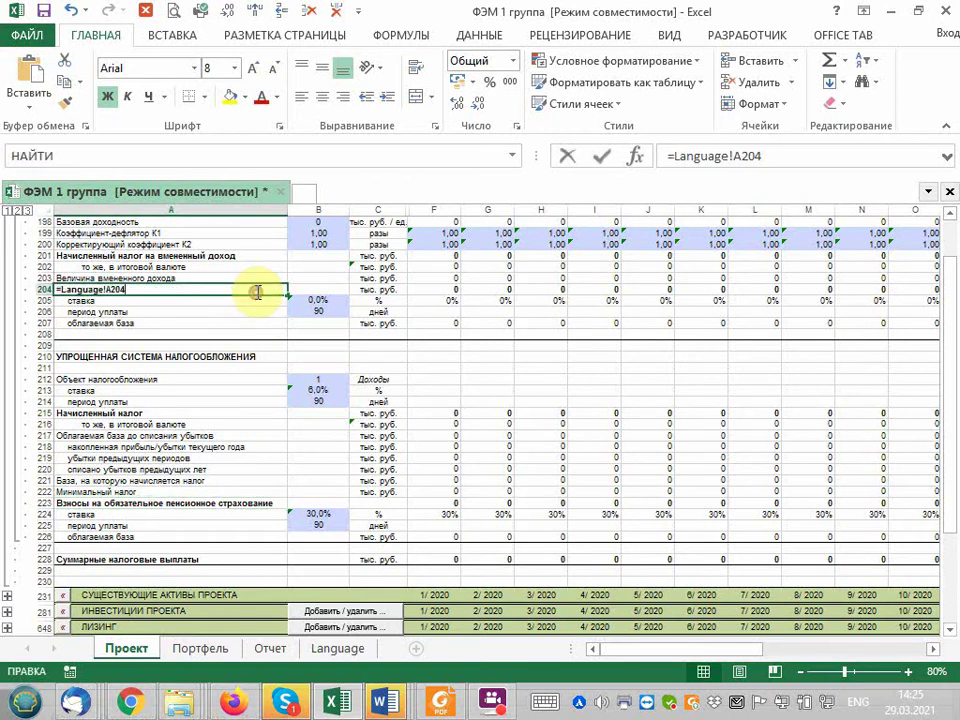
pyautogui.press('Escape')
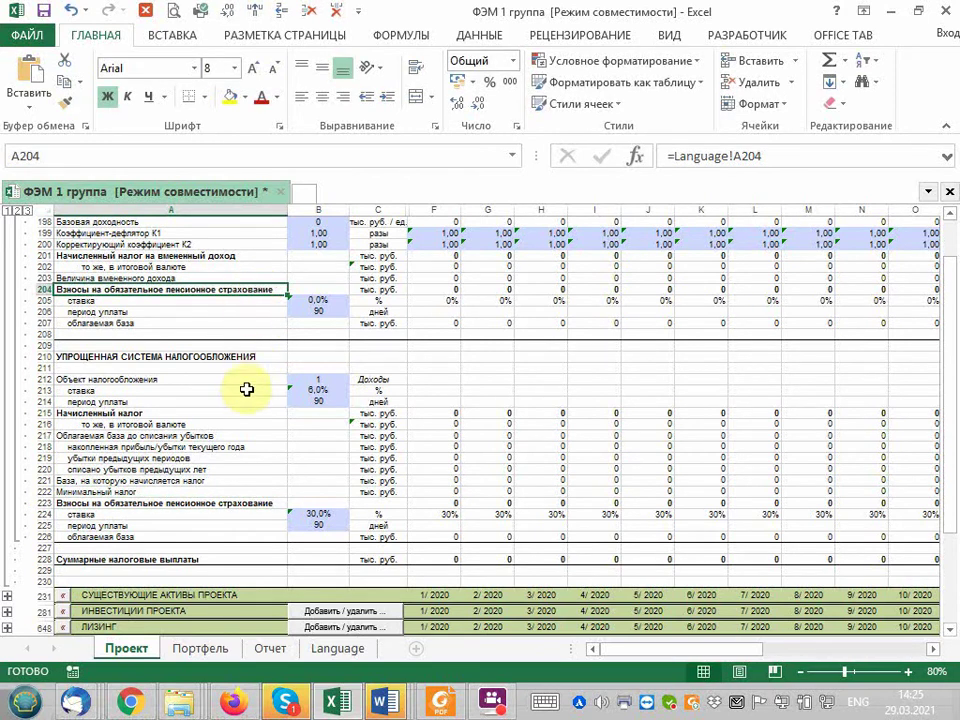
pyautogui.click(207, 503)
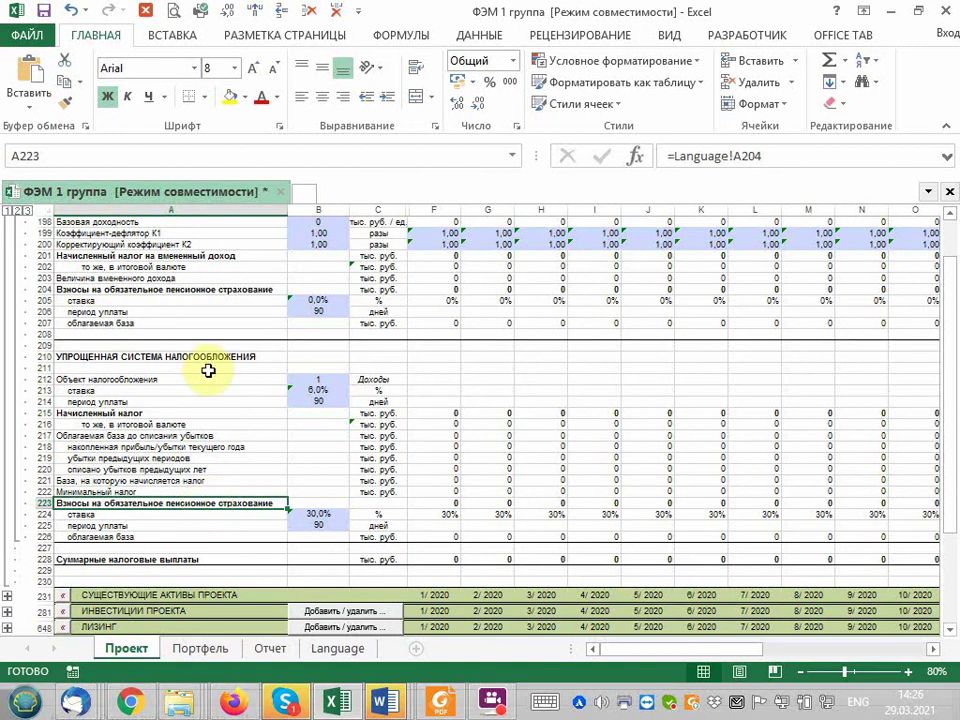
pyautogui.scroll(1, 208, 370)
pyautogui.scroll(3, 208, 370)
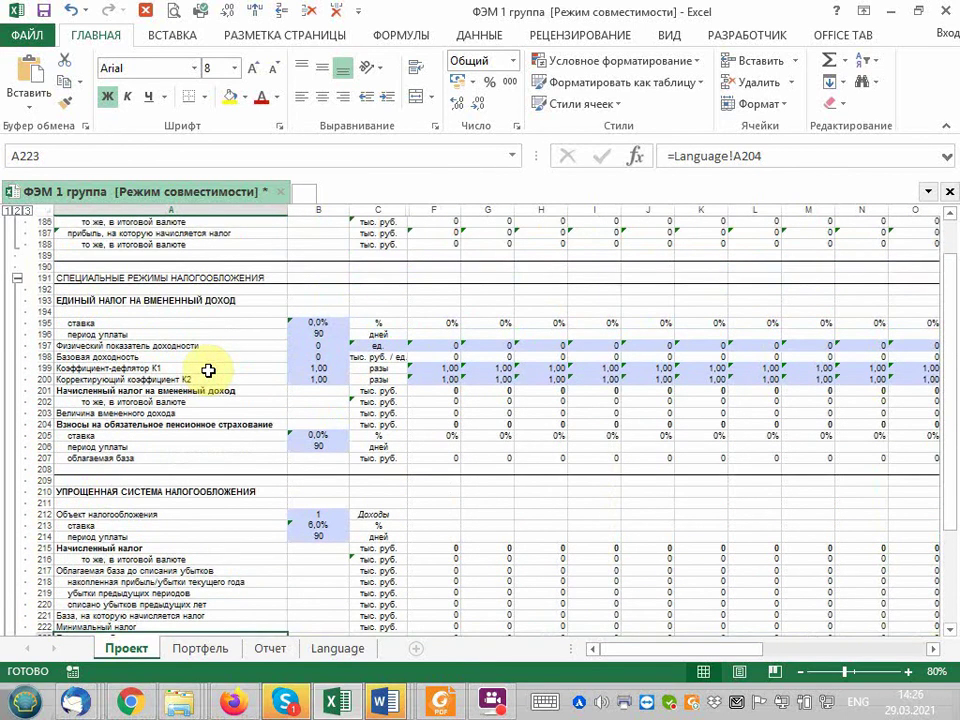
pyautogui.scroll(2, 208, 370)
pyautogui.scroll(2, 208, 370)
pyautogui.scroll(3, 208, 370)
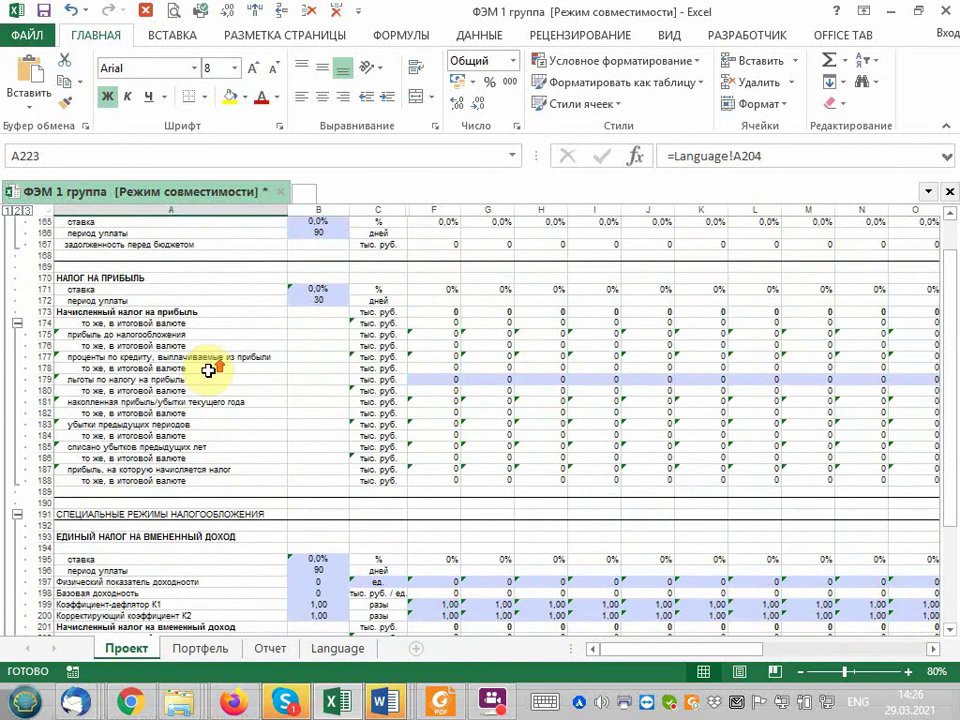
pyautogui.scroll(2, 208, 370)
pyautogui.scroll(1, 208, 370)
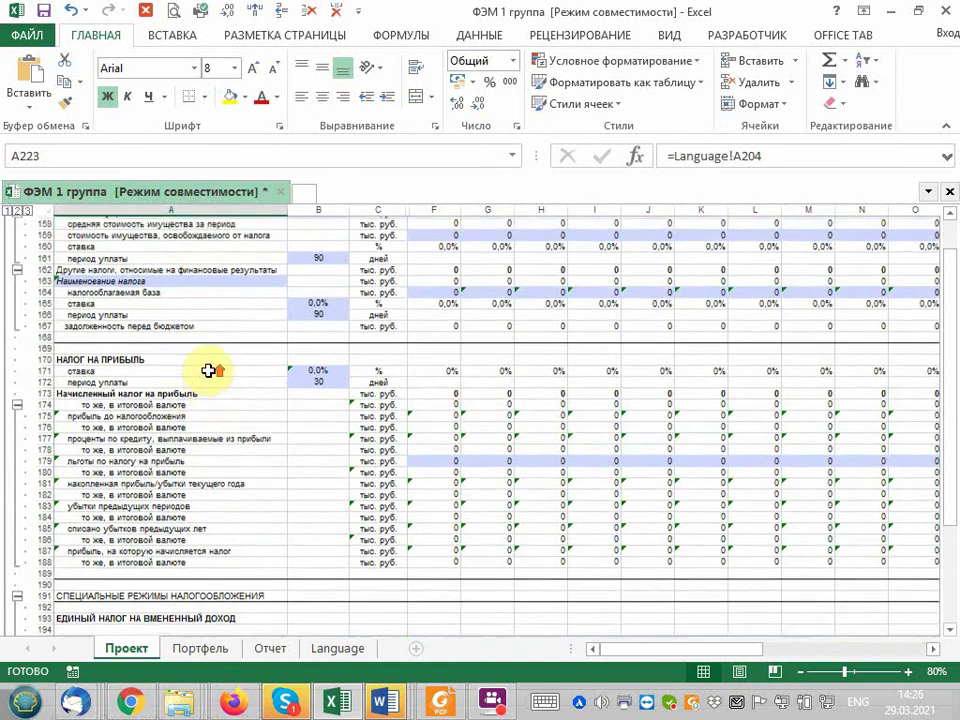
pyautogui.scroll(1, 208, 370)
pyautogui.scroll(1, 208, 370)
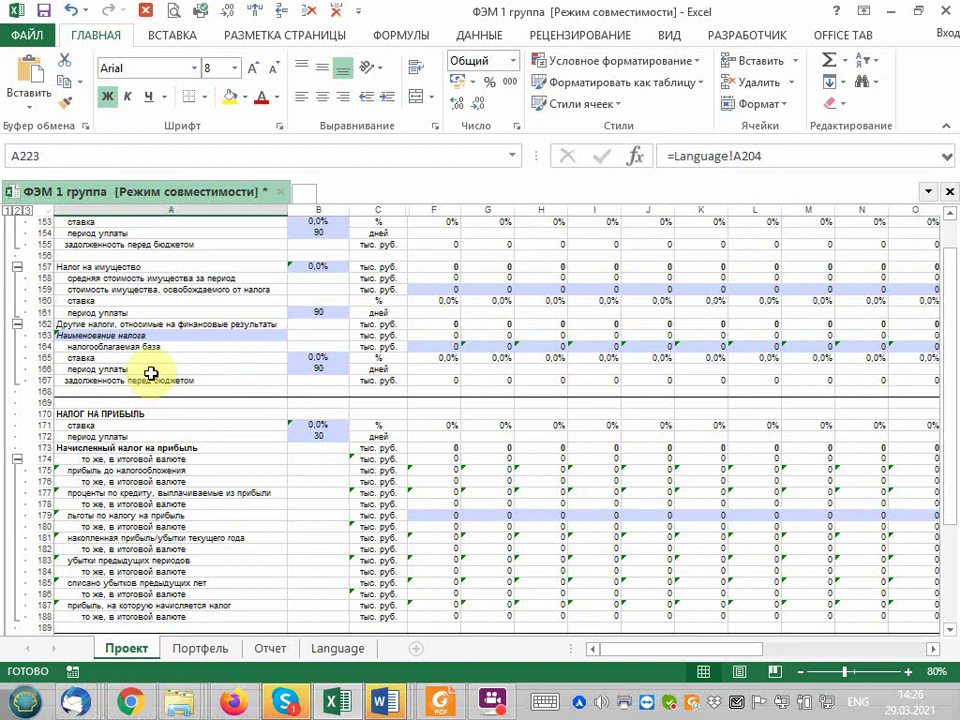
pyautogui.scroll(3, 151, 373)
pyautogui.scroll(3, 151, 373)
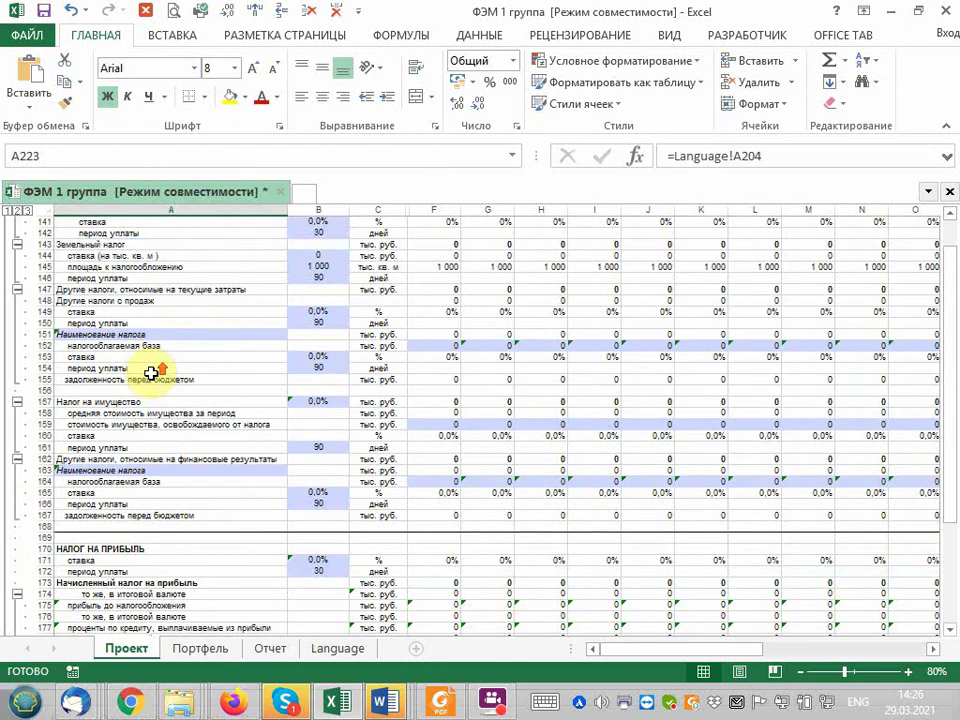
pyautogui.scroll(2, 151, 373)
pyautogui.scroll(2, 151, 373)
pyautogui.scroll(5, 151, 373)
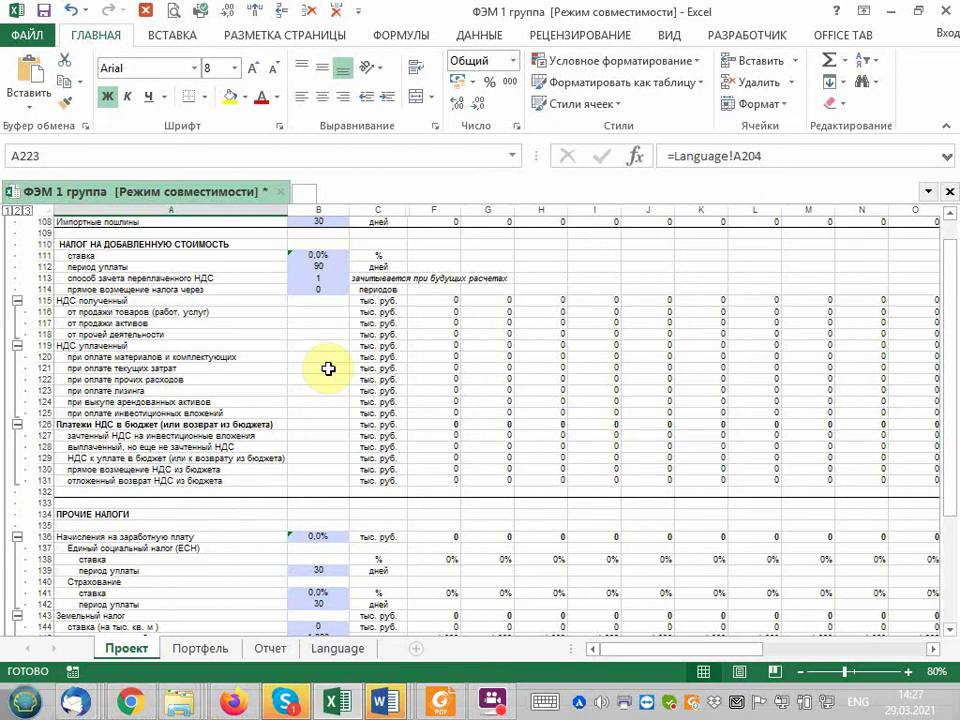
pyautogui.scroll(-1, 336, 430)
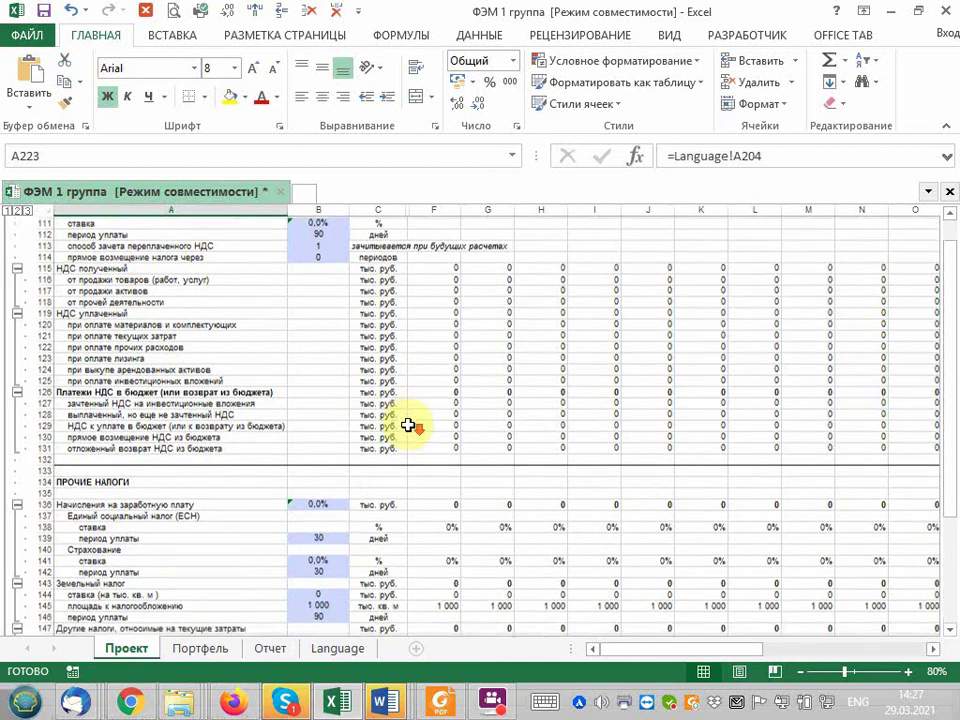
pyautogui.scroll(-1, 337, 483)
pyautogui.scroll(4, 337, 483)
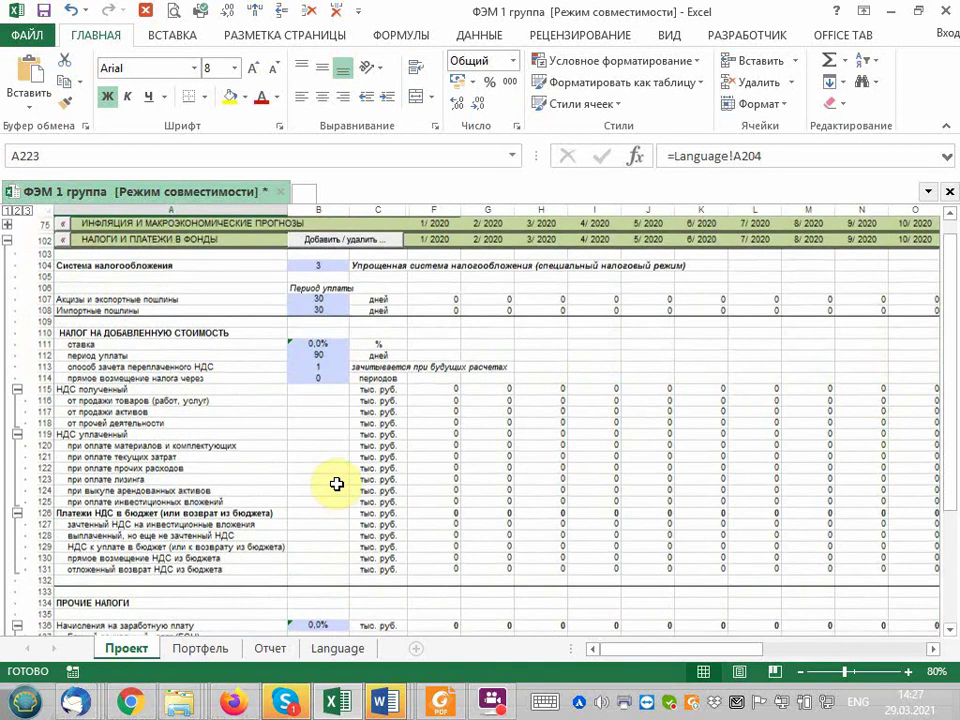
pyautogui.scroll(-5, 337, 483)
pyautogui.scroll(-7, 334, 482)
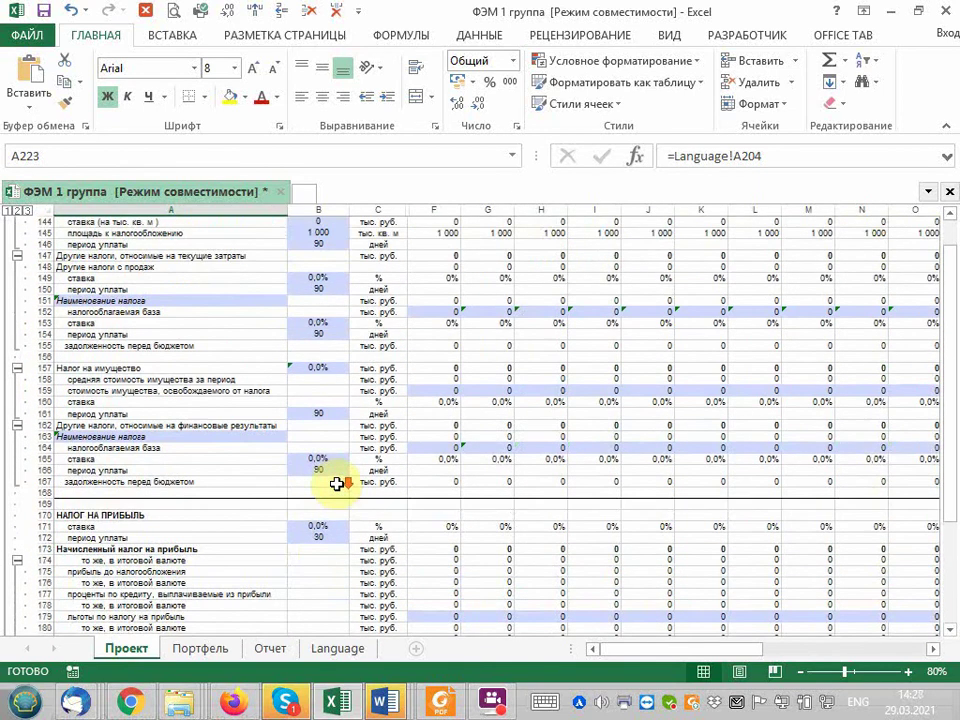
pyautogui.scroll(-2, 336, 484)
pyautogui.scroll(-3, 324, 521)
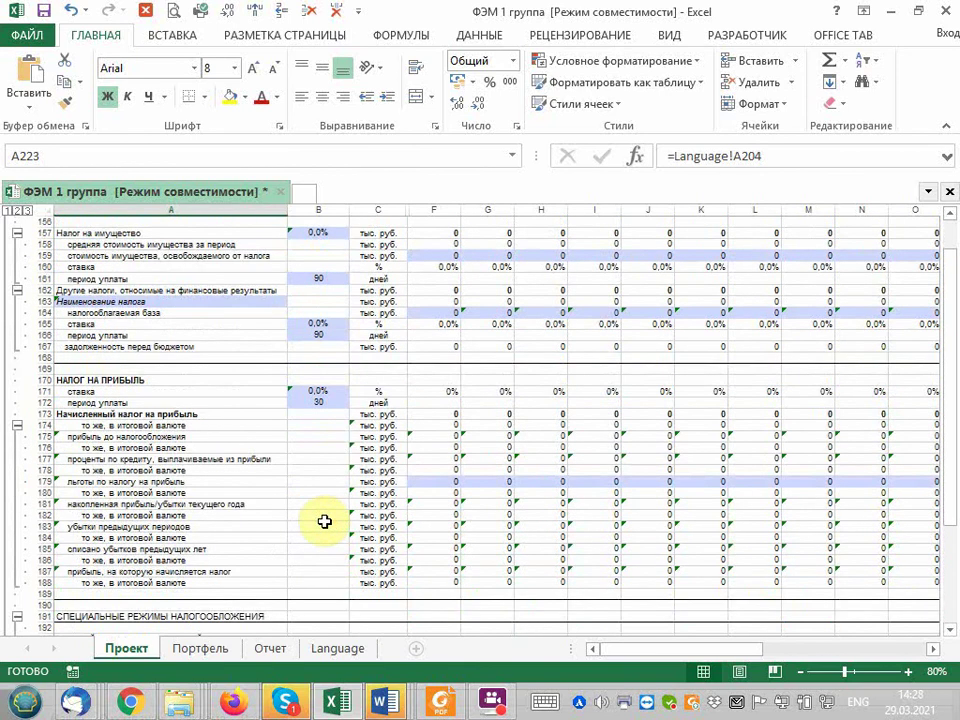
pyautogui.scroll(-5, 324, 521)
pyautogui.scroll(-4, 322, 518)
pyautogui.scroll(-1, 325, 515)
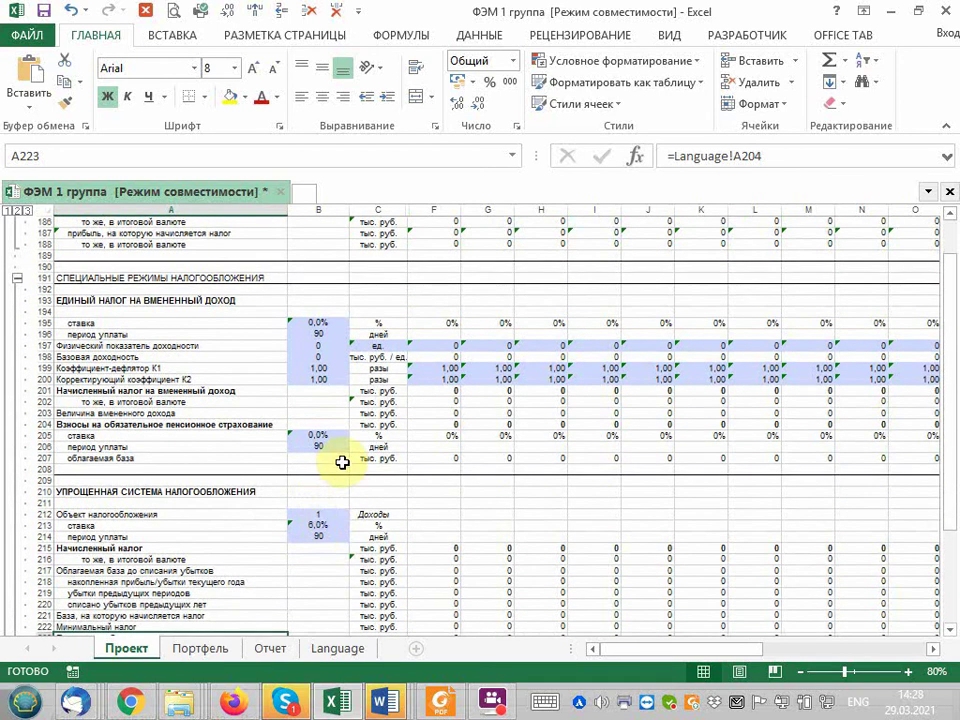
pyautogui.scroll(-5, 328, 514)
# - Change B224's formula to =ЕСЛИ(B104=3;30,2%;0%) so the pension rate is 30,2%
pyautogui.click(336, 481)
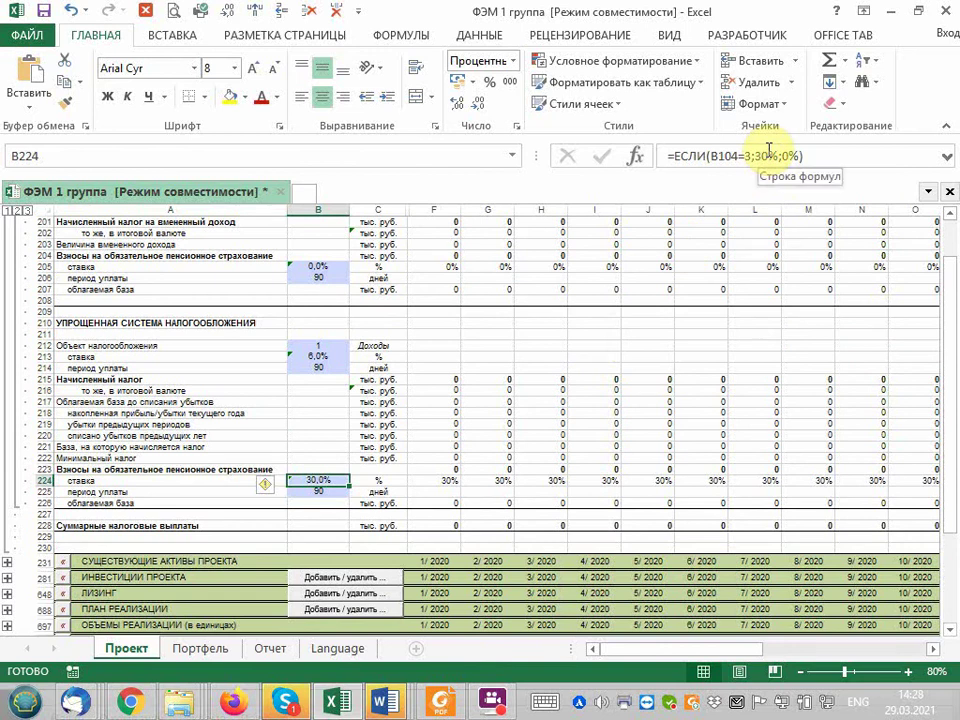
pyautogui.click(780, 156)
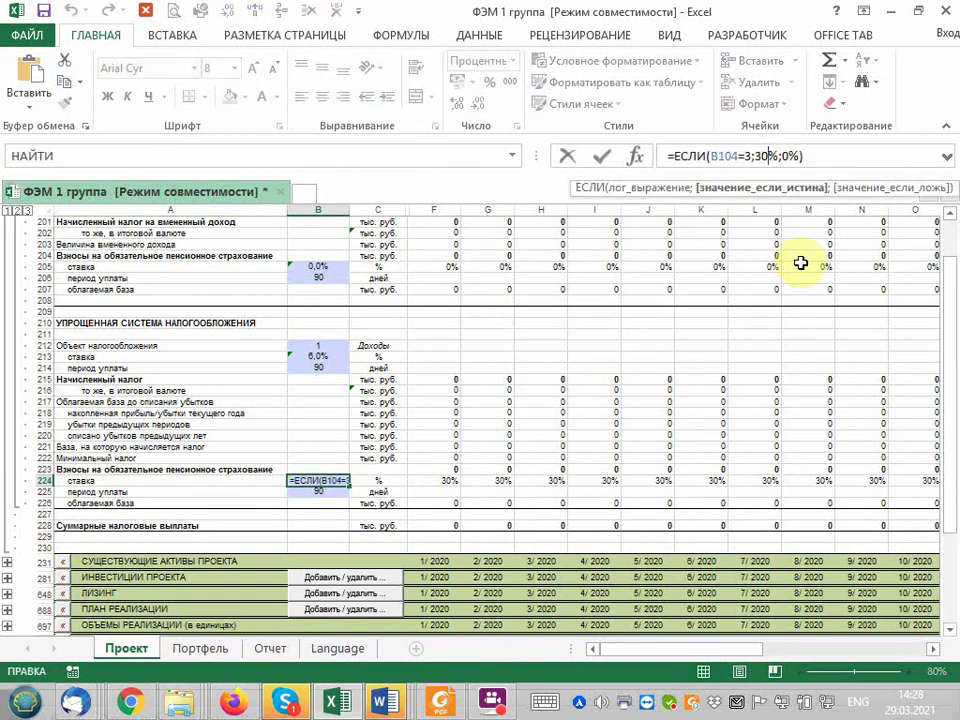
pyautogui.write('7')
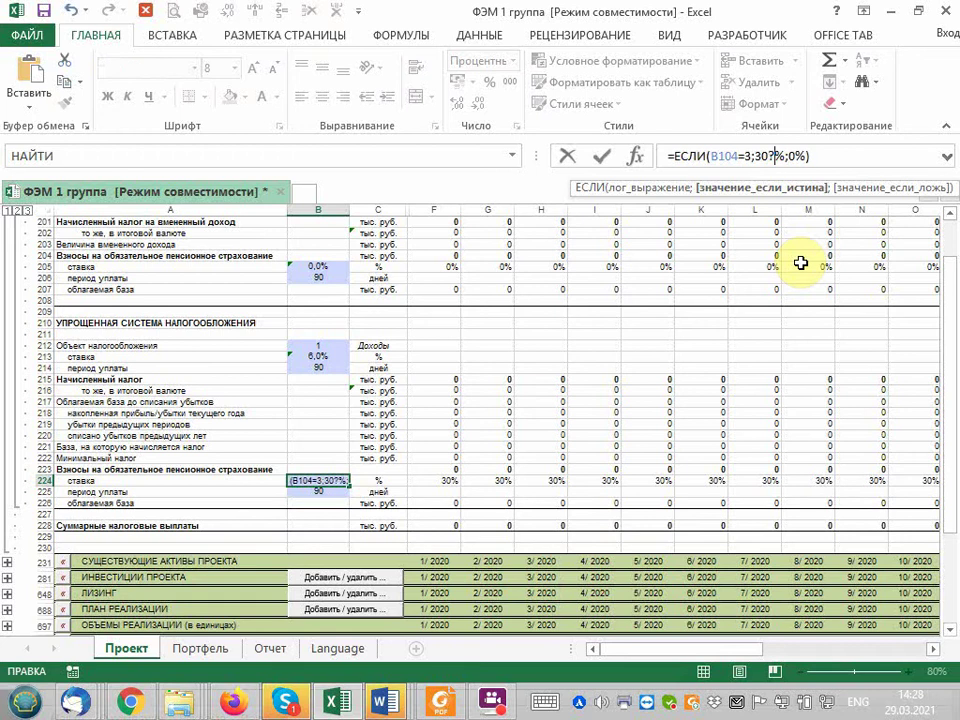
pyautogui.press('BackSpace')
pyautogui.hotkey('alt', 'shift')
pyautogui.write(',')
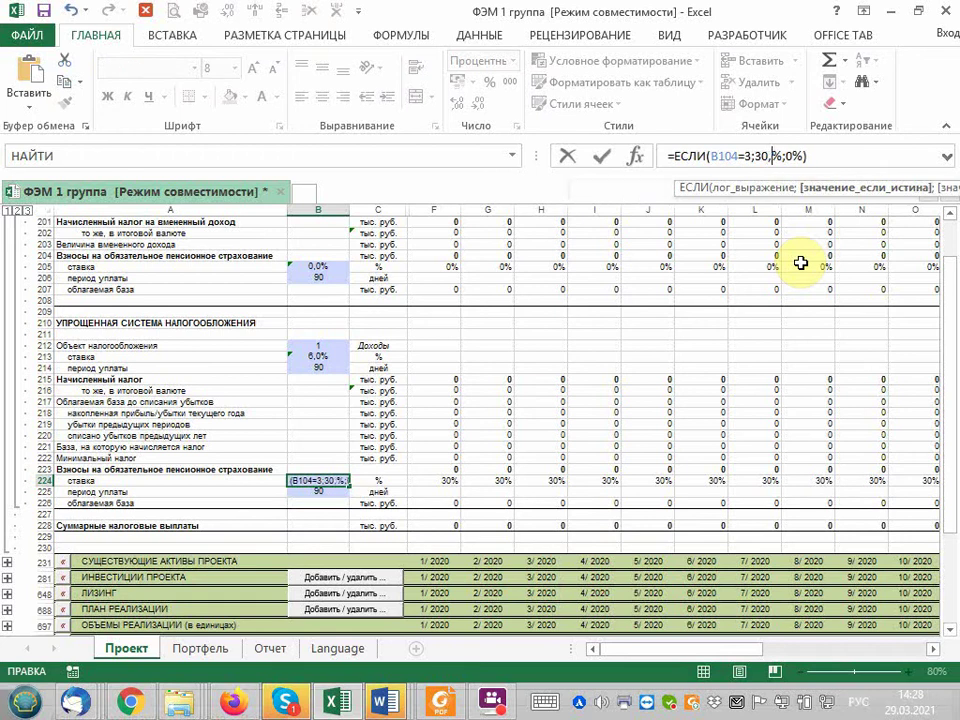
pyautogui.write('2')
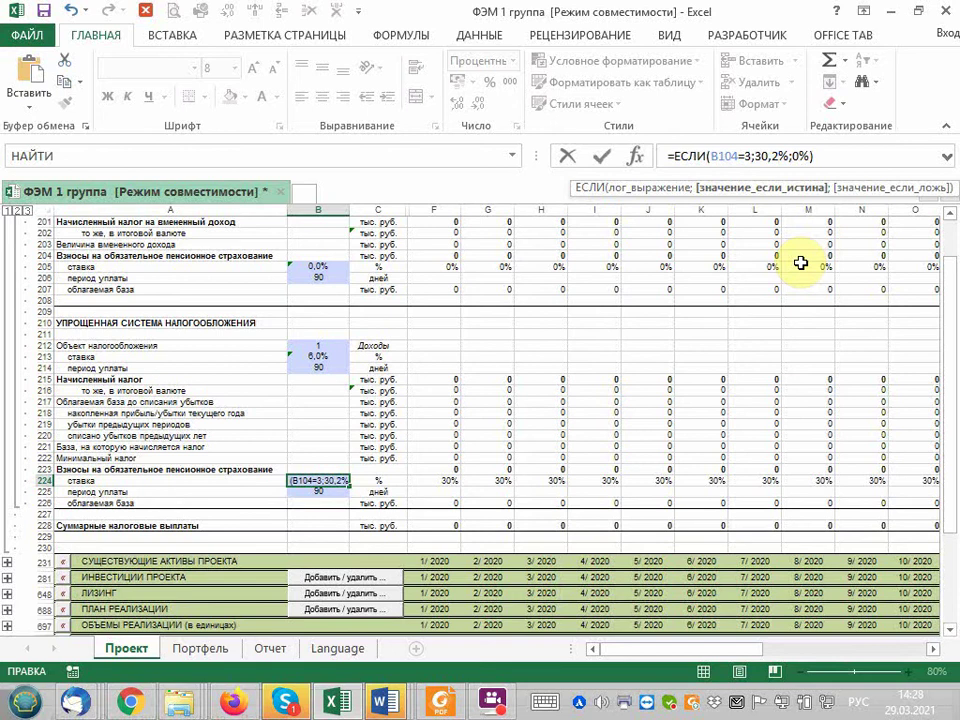
pyautogui.press('Return')
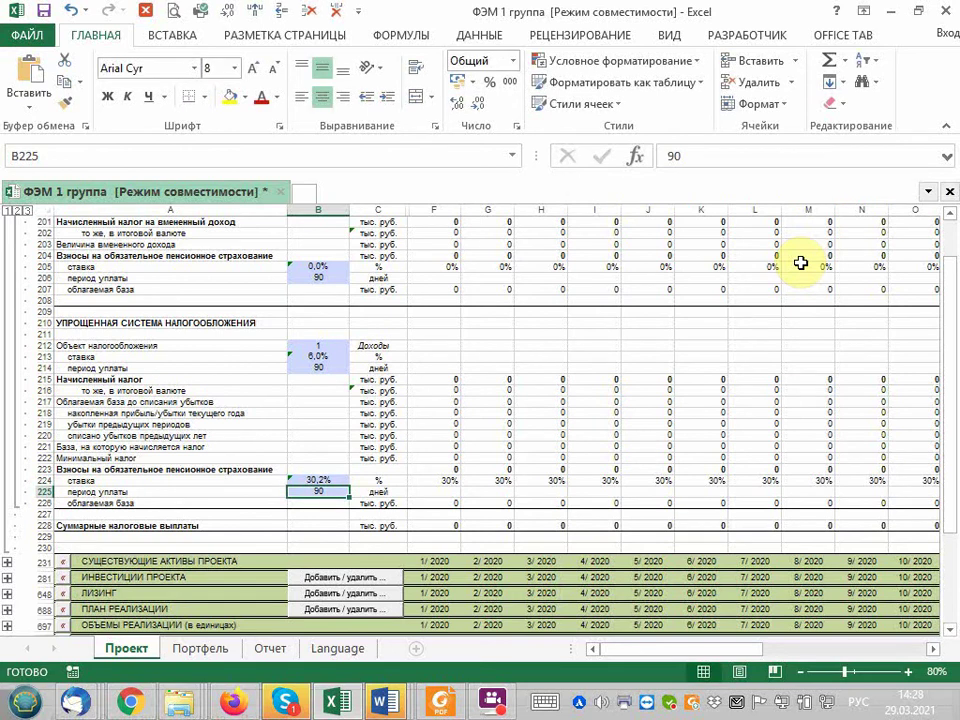
pyautogui.click(447, 480)
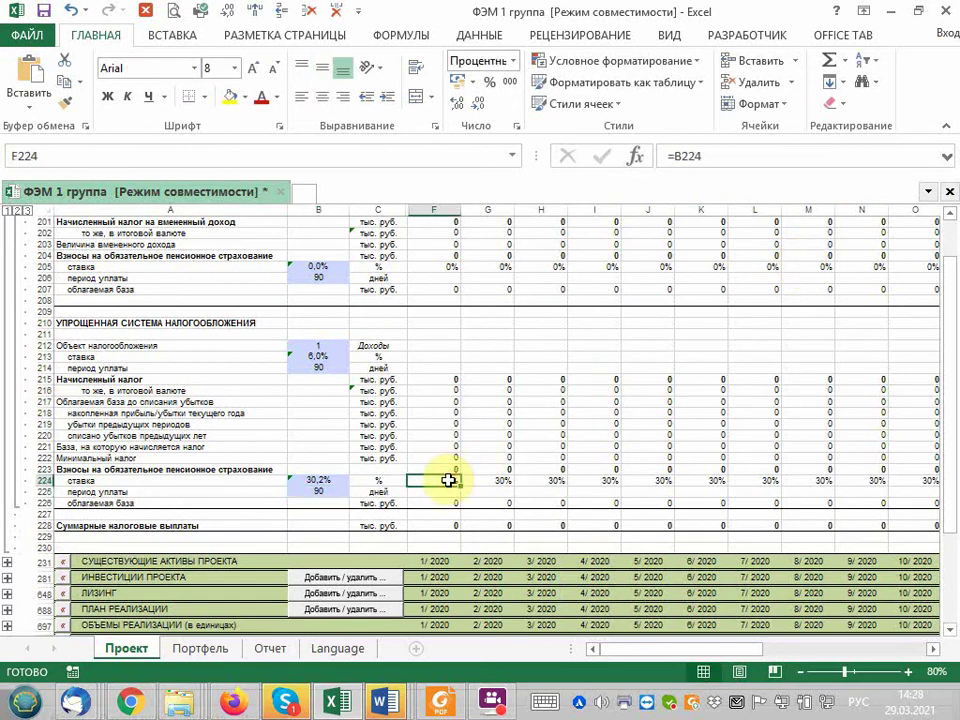
# - Add one decimal place to F224 so it displays 30,2%
pyautogui.click(461, 104)
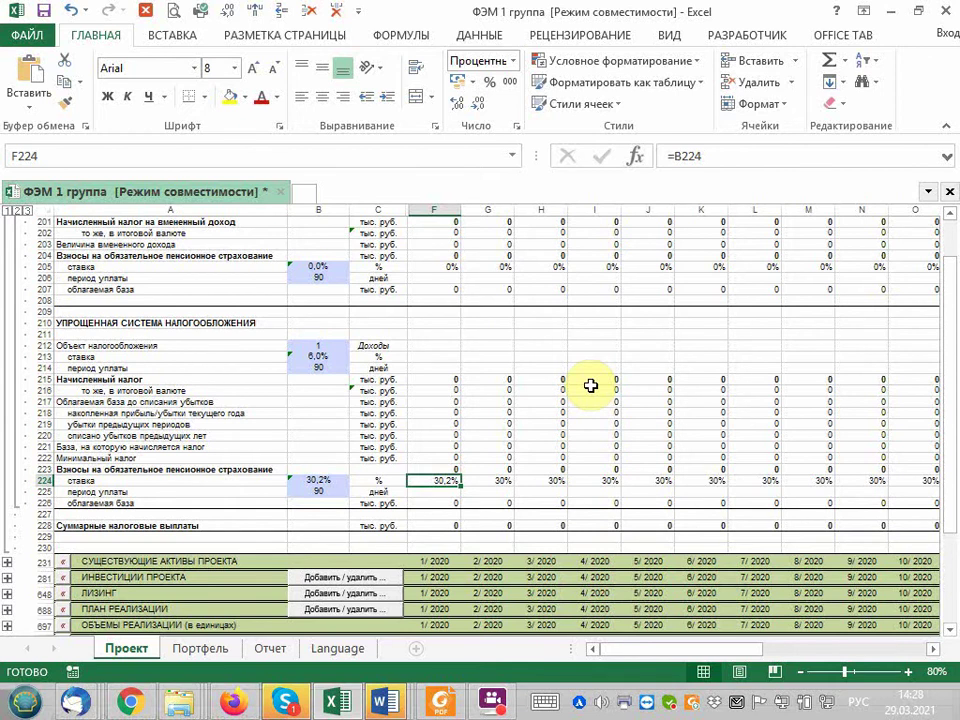
pyautogui.scroll(-2, 590, 278)
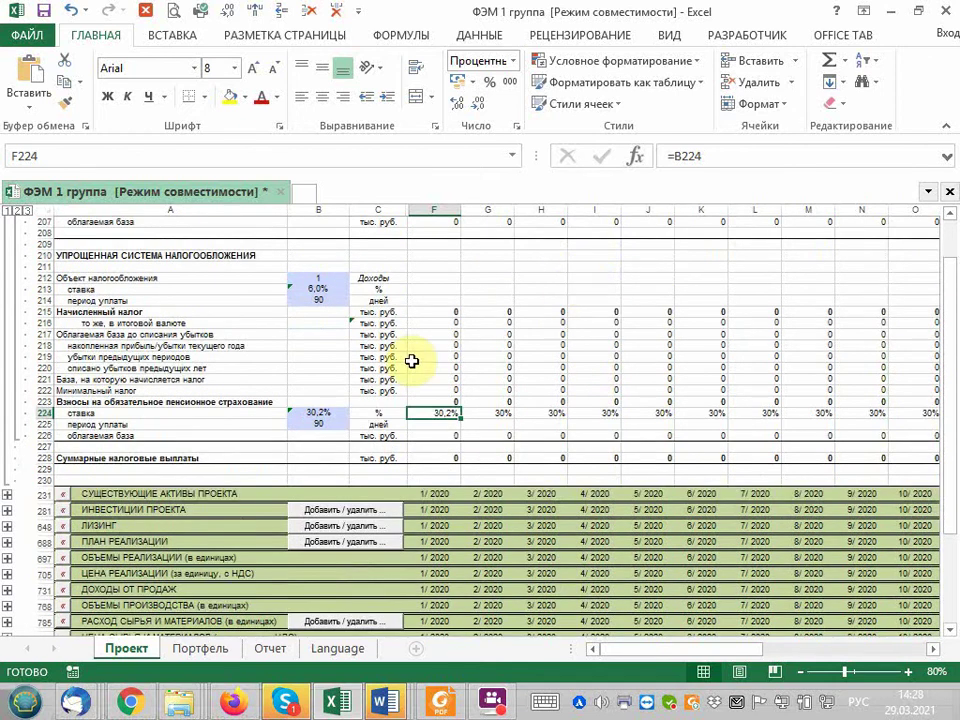
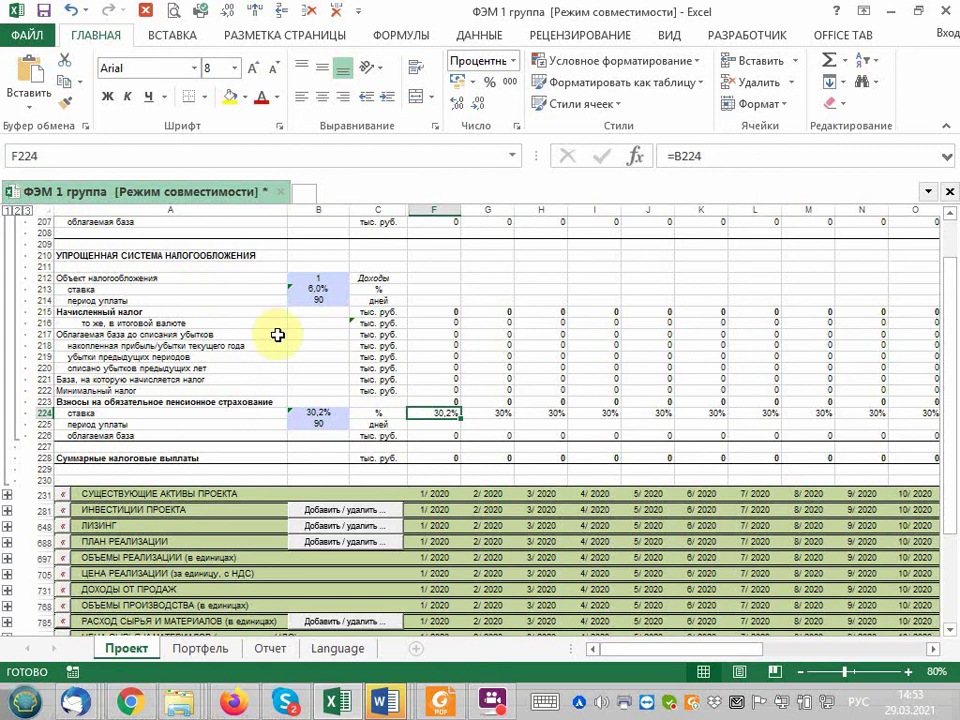
# - Scroll up to row 104, Система налогообложения, in the НАЛОГИ И ПЛАТЕЖИ В ФОНДЫ section
pyautogui.scroll(5, 279, 336)
pyautogui.scroll(2, 278, 335)
pyautogui.scroll(2, 278, 335)
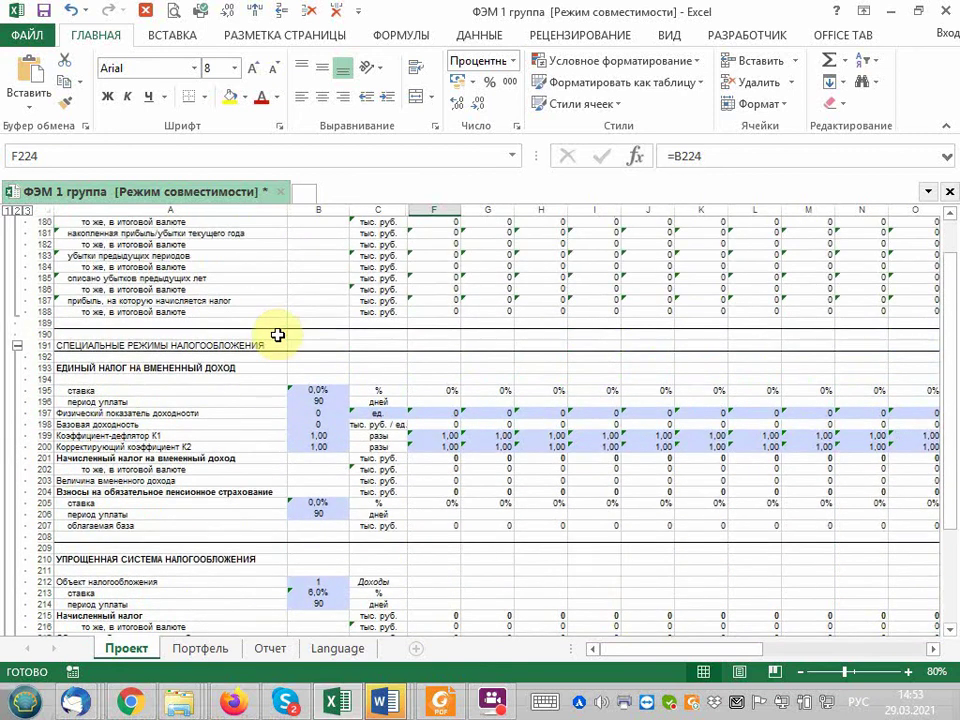
pyautogui.scroll(4, 278, 335)
pyautogui.scroll(3, 278, 335)
pyautogui.scroll(4, 278, 335)
pyautogui.scroll(1, 278, 335)
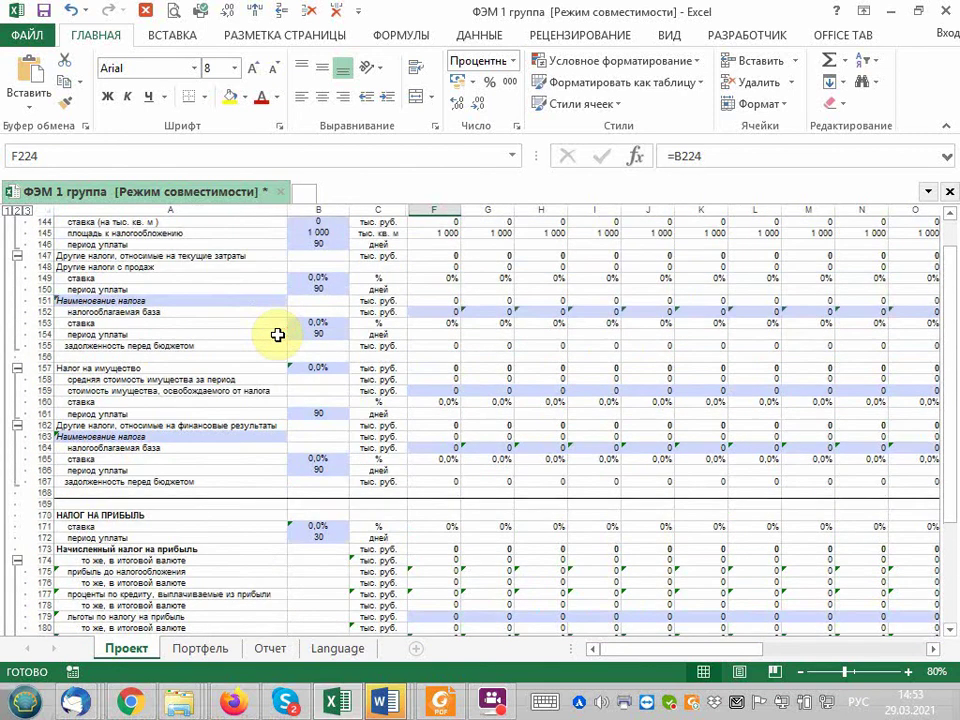
pyautogui.scroll(7, 278, 335)
pyautogui.scroll(7, 278, 335)
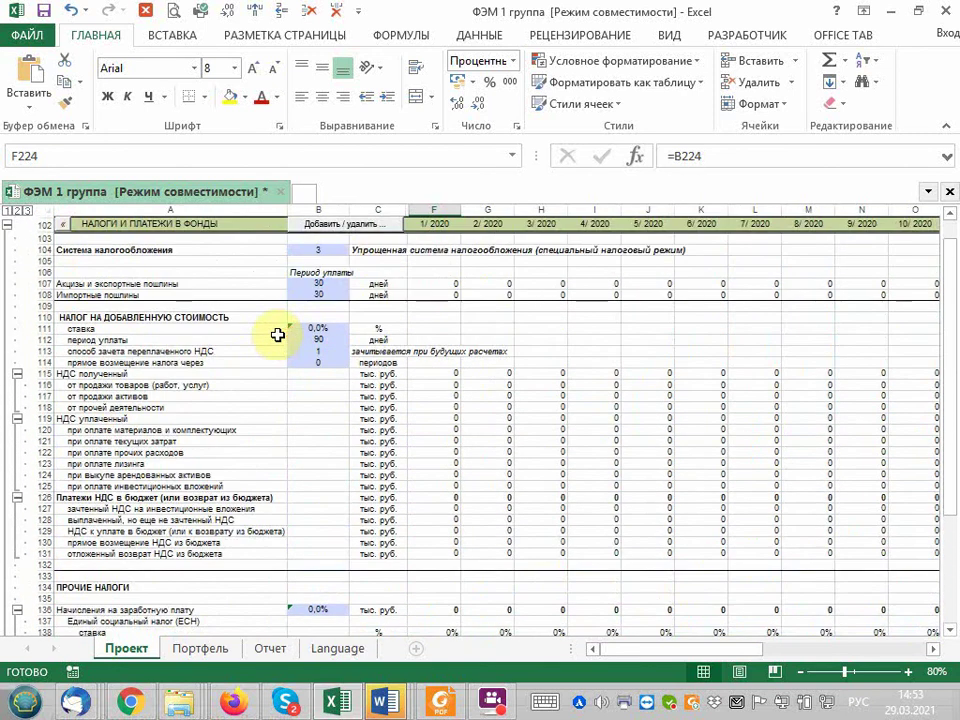
# - Check B104's allowed options, confirming taxation system 3, then move down to the simplified taxation block
pyautogui.click(335, 250)
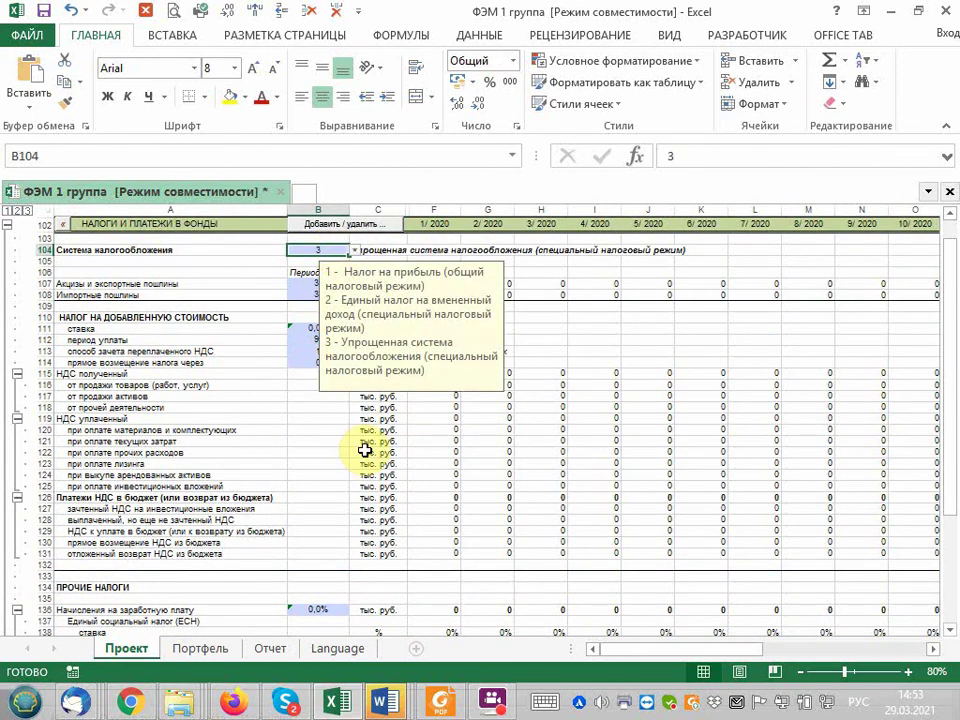
pyautogui.scroll(-7, 365, 450)
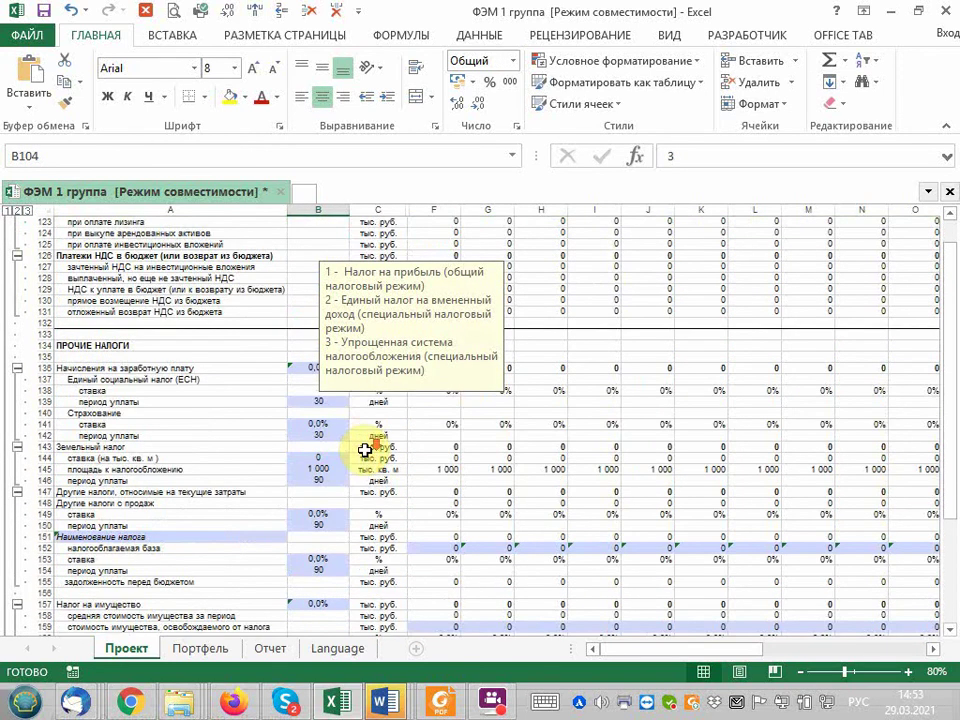
pyautogui.scroll(-8, 365, 450)
pyautogui.scroll(-6, 365, 446)
pyautogui.scroll(-3, 366, 400)
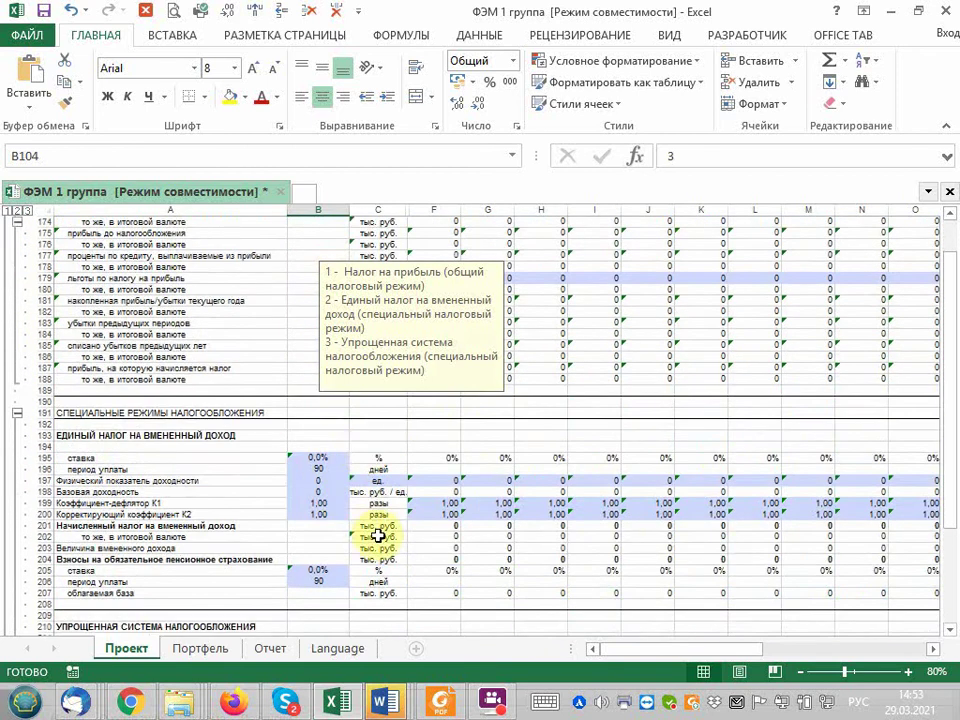
pyautogui.scroll(-1, 340, 511)
pyautogui.scroll(-5, 338, 511)
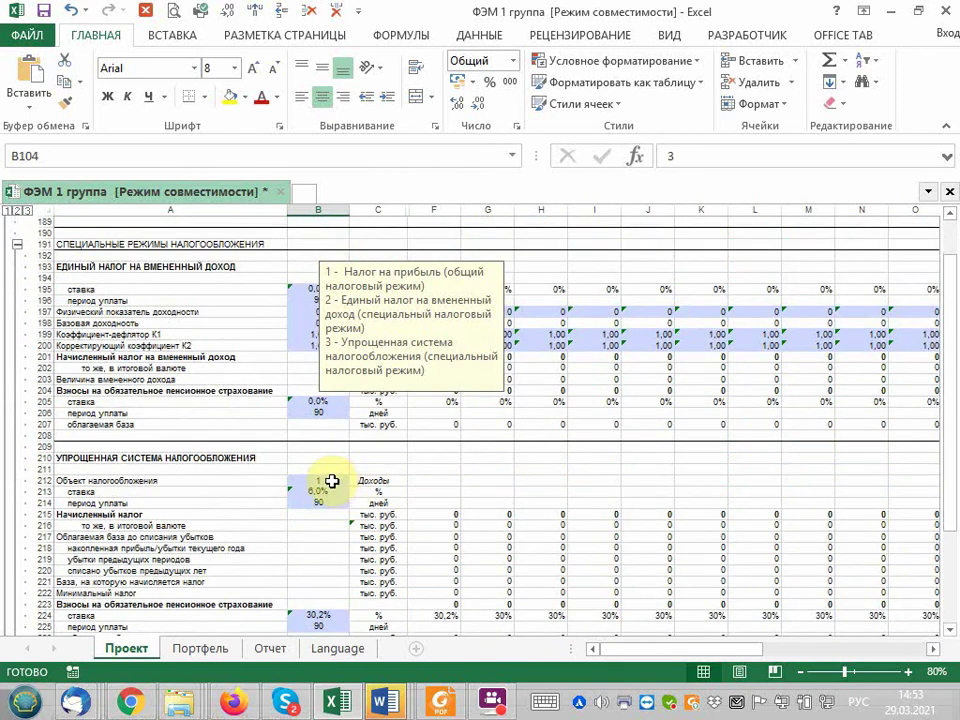
# - Review B212's taxation object options and B224's pension rate formula =ЕСЛИ(B104=3;30,2%;0%)
pyautogui.click(331, 481)
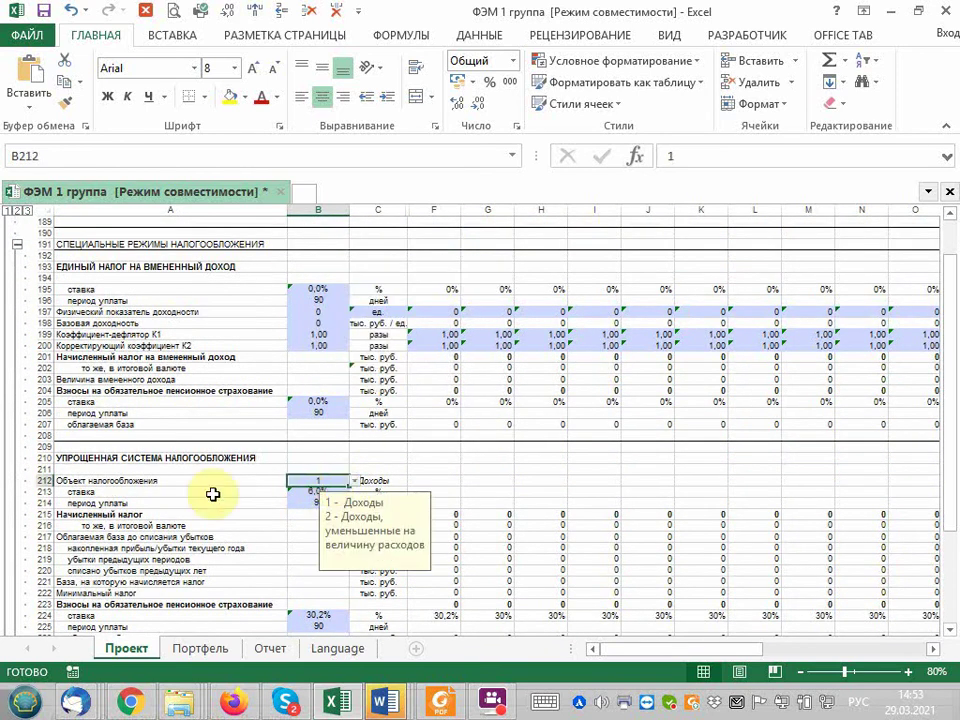
pyautogui.scroll(-2, 274, 489)
pyautogui.scroll(-1, 216, 497)
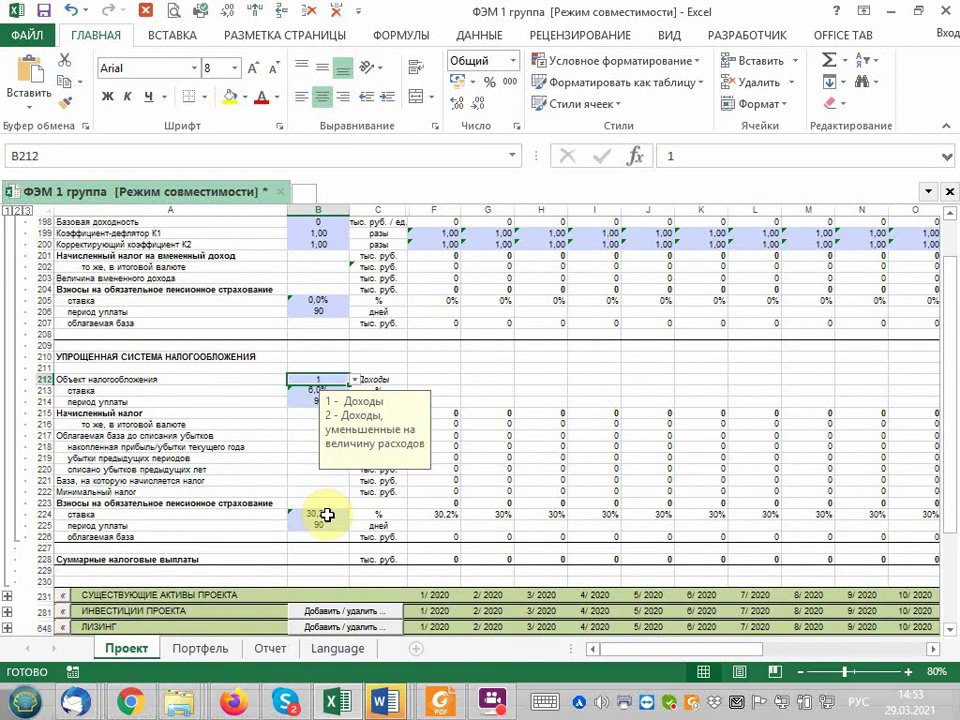
pyautogui.click(327, 514)
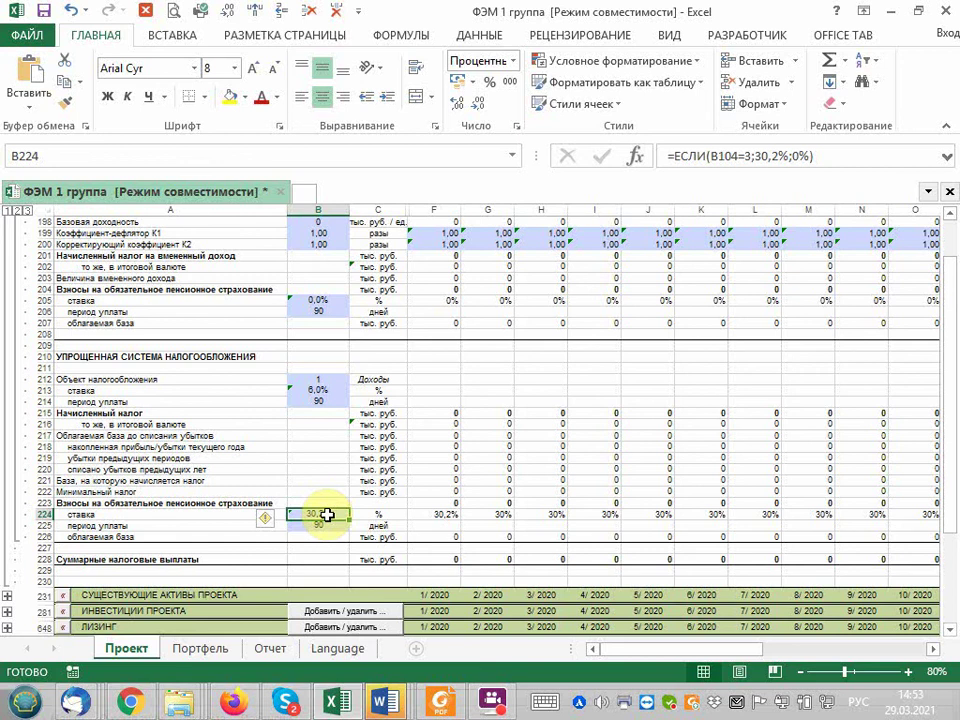
# - Compare the monthly rate formulas: F224 is =B224 and G224 is =F224
pyautogui.click(445, 513)
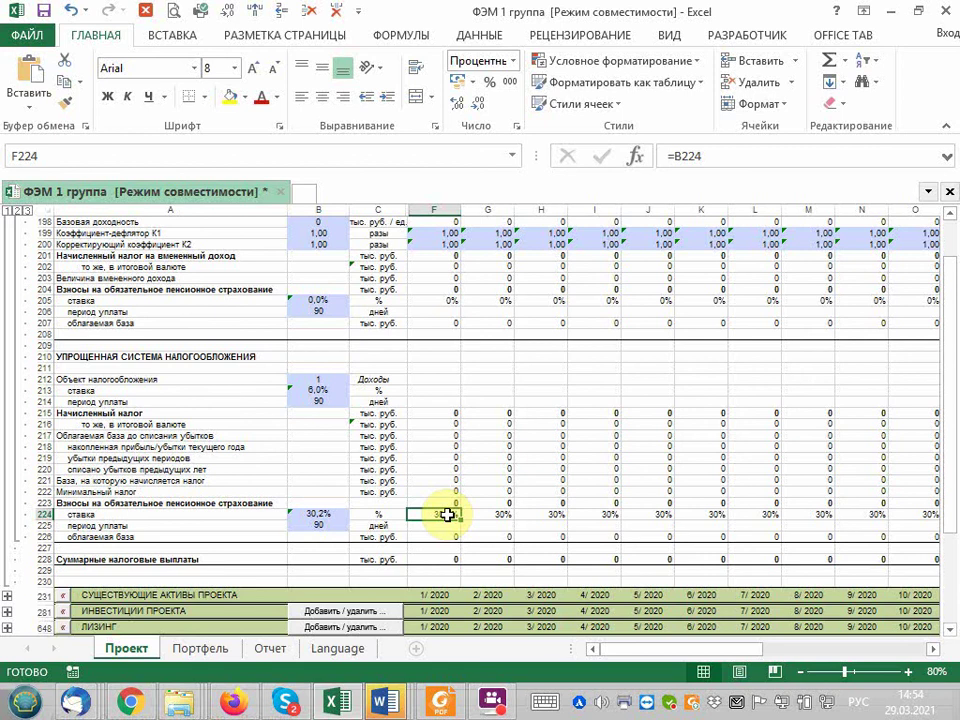
pyautogui.click(496, 513)
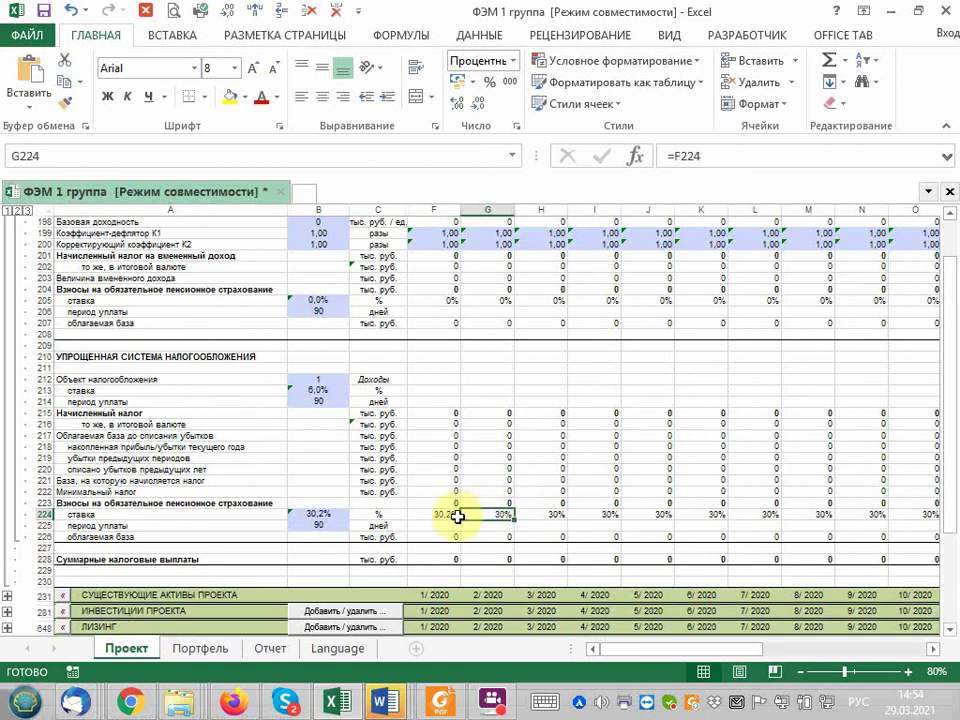
pyautogui.click(452, 515)
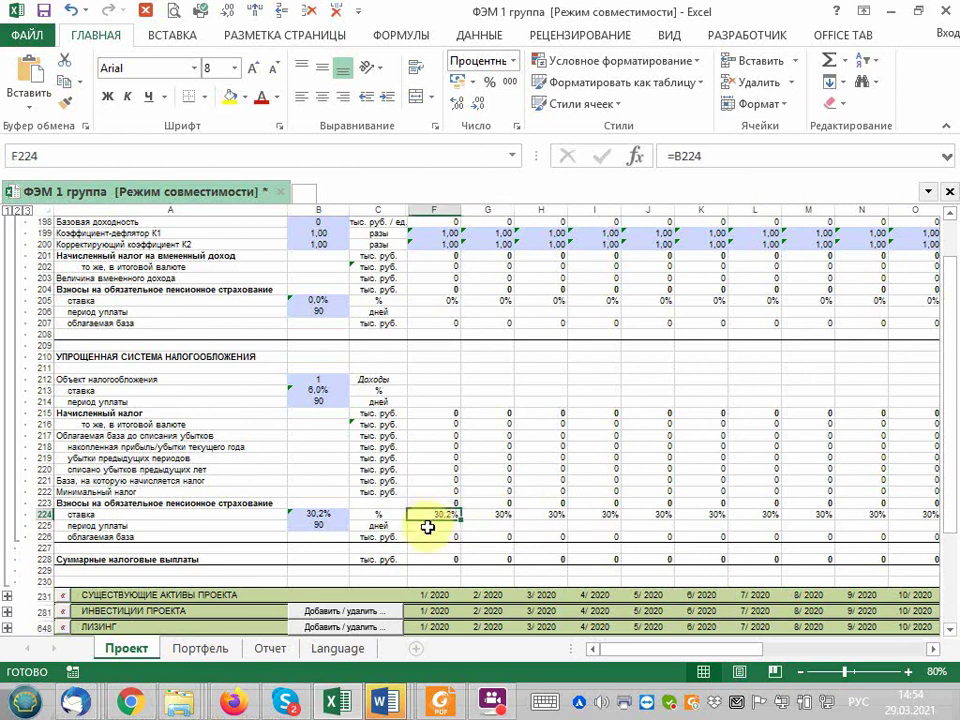